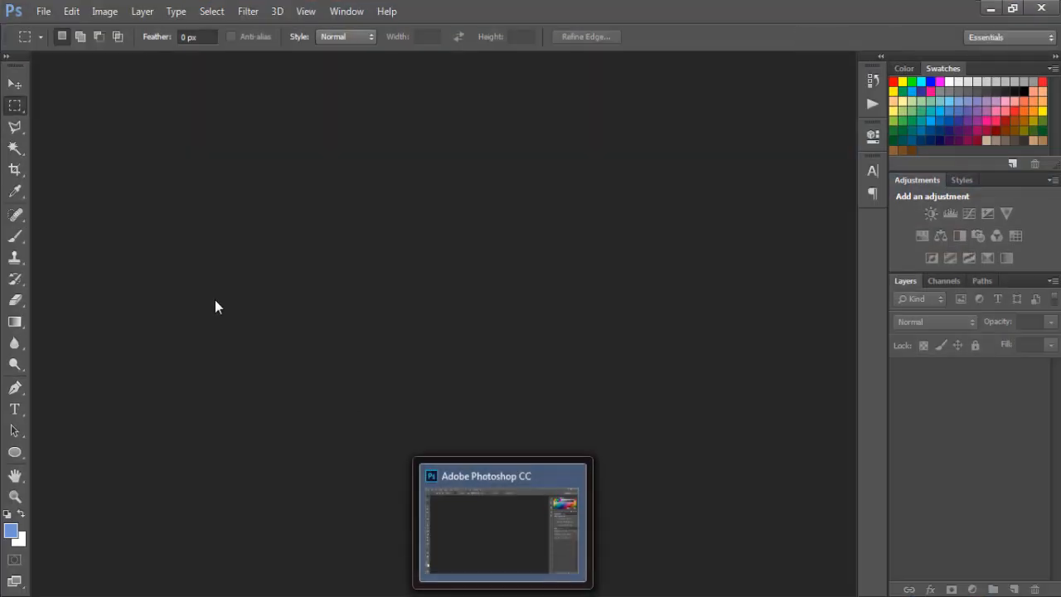
Create a new 4500 × 5400 pixel RGB document at 300 pixels/inch with a white background, and dismiss the CCleaner alert
click(20, 83)
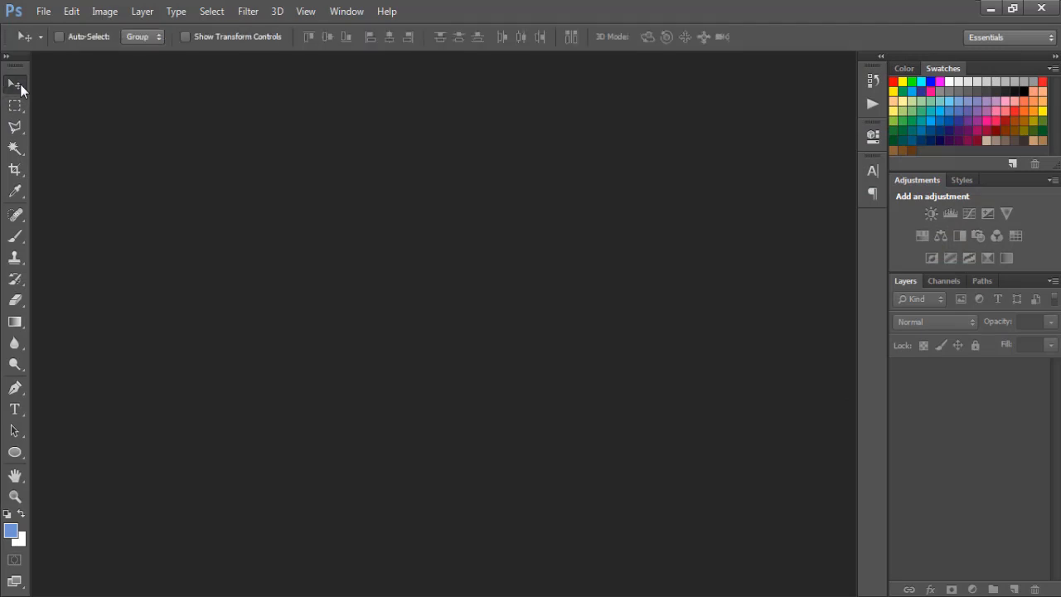
click(40, 13)
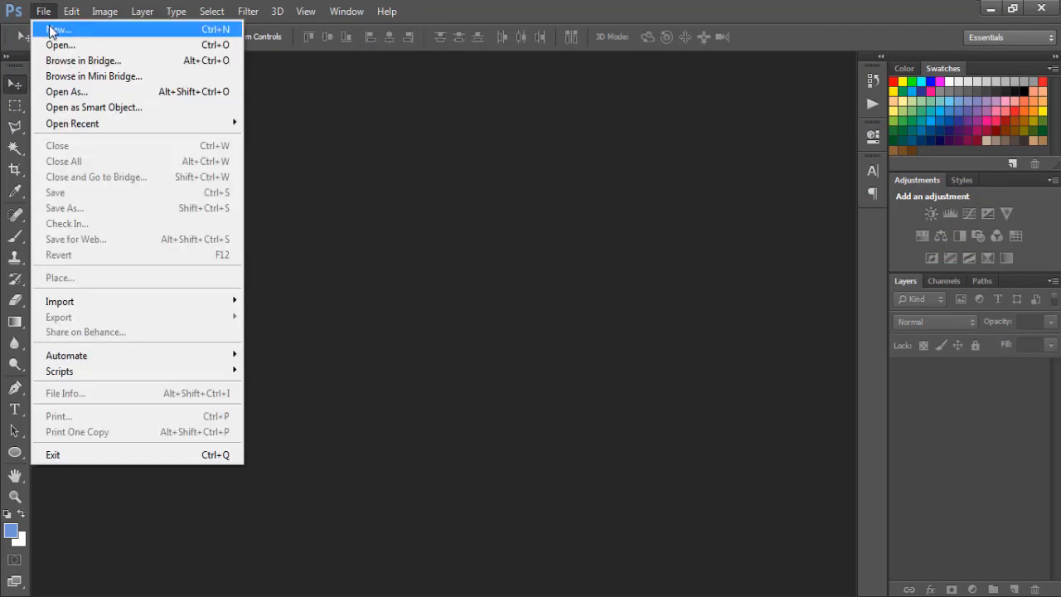
click(51, 30)
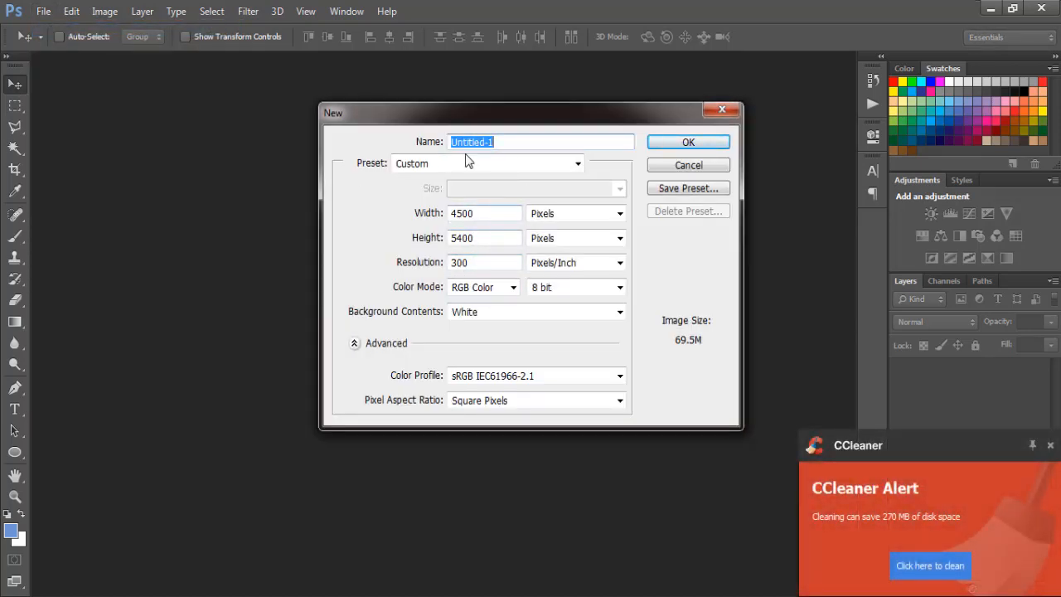
click(659, 145)
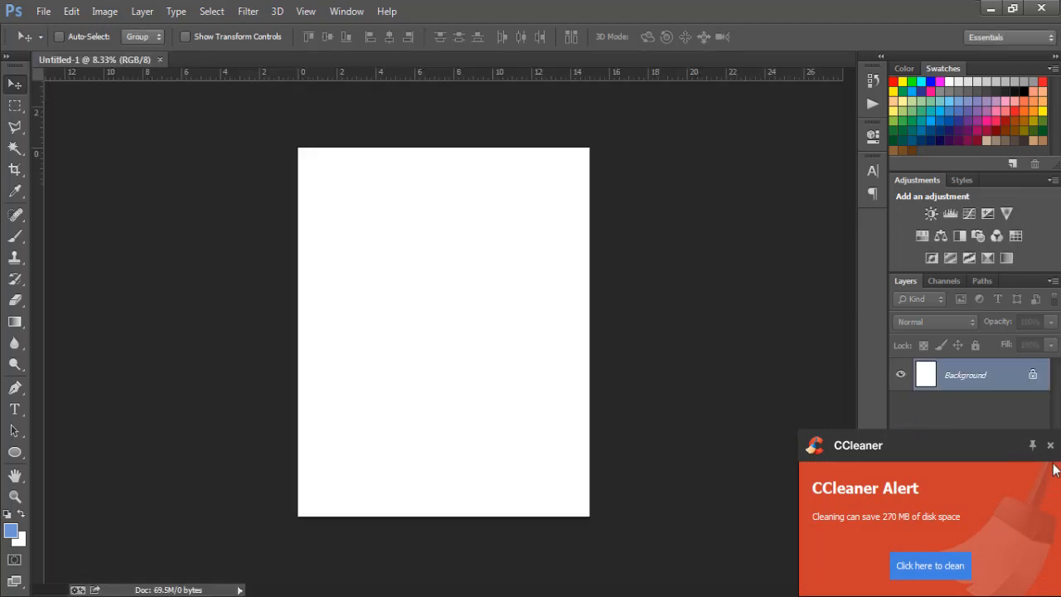
click(1051, 446)
click(1050, 446)
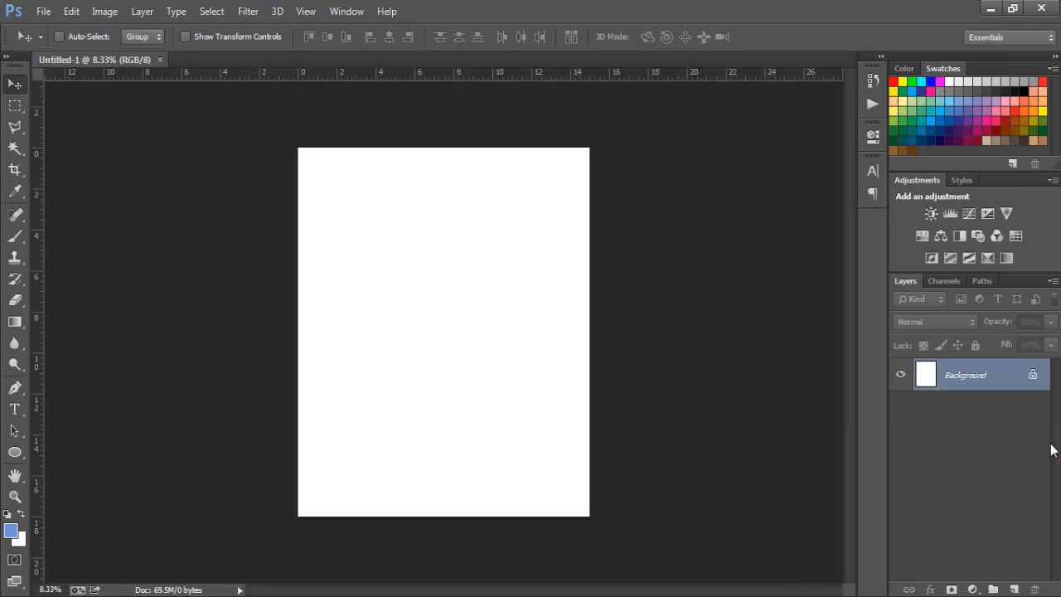
Convert the locked background into a regular layer named Layer 0, and toggle its visibility off and back on
double_click(1033, 380)
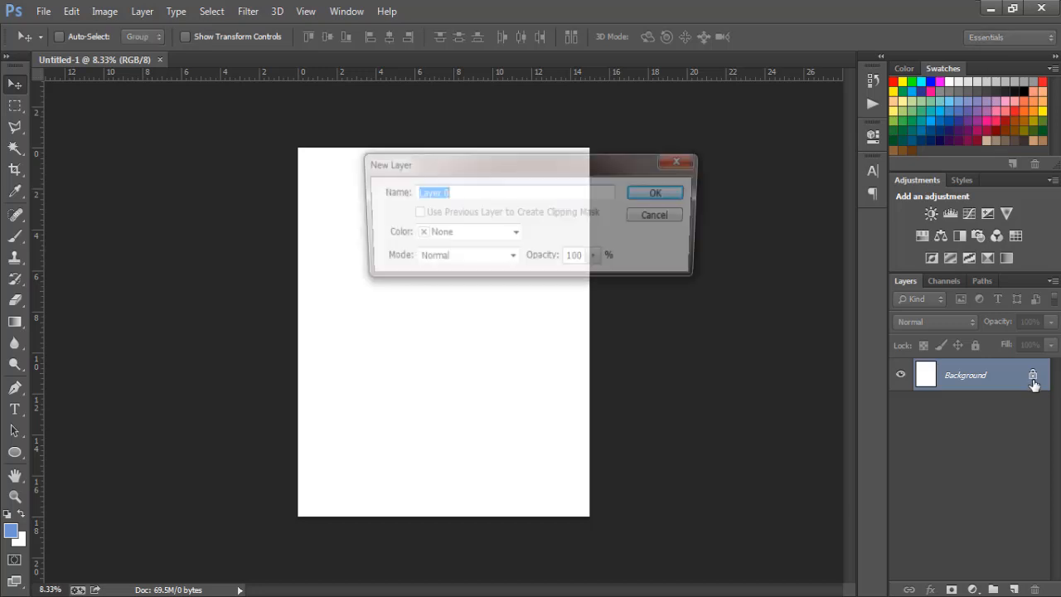
click(663, 196)
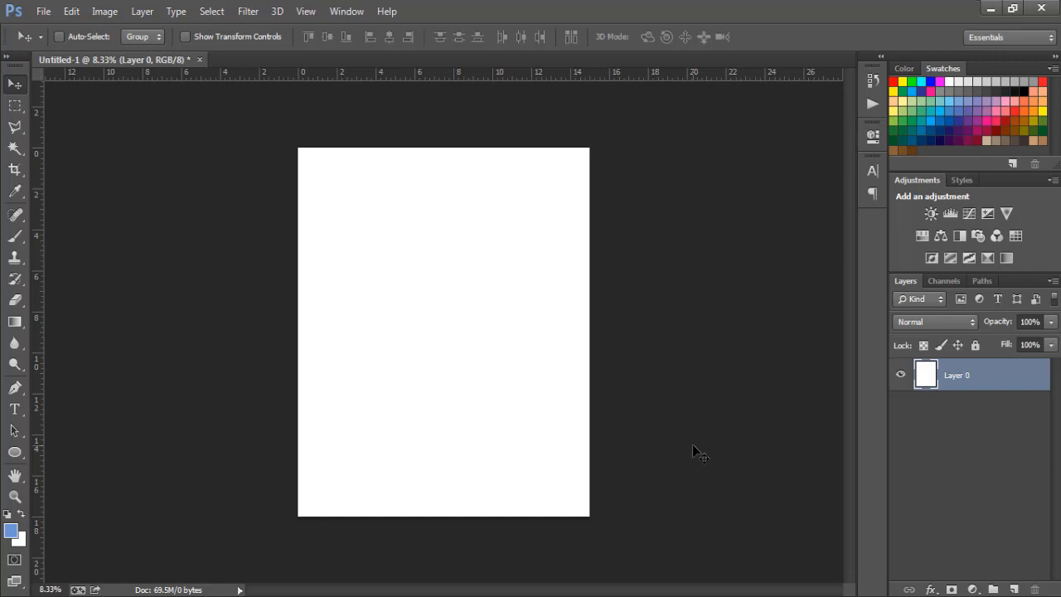
click(899, 376)
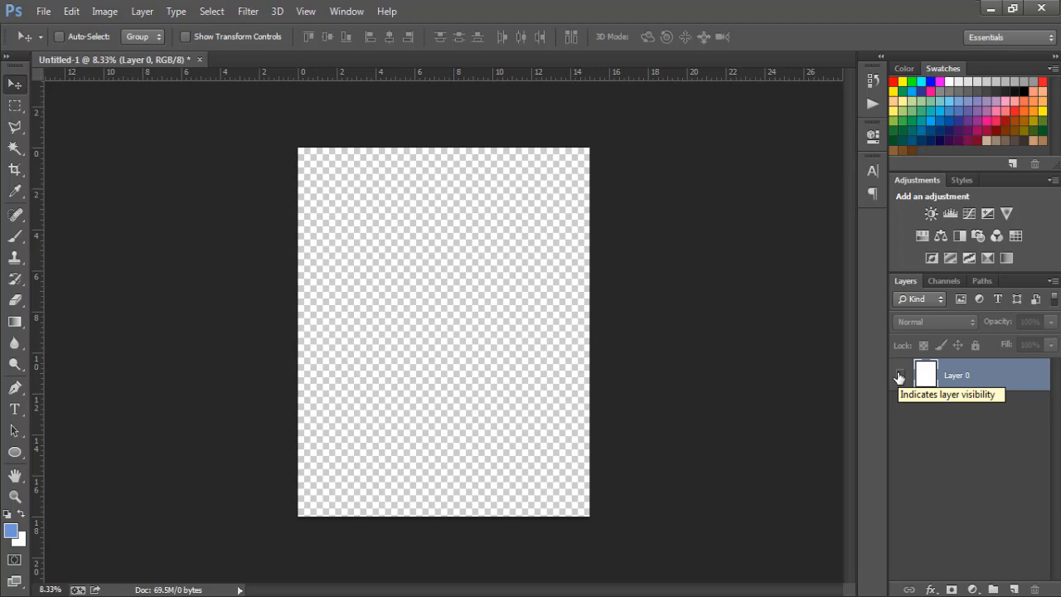
click(898, 375)
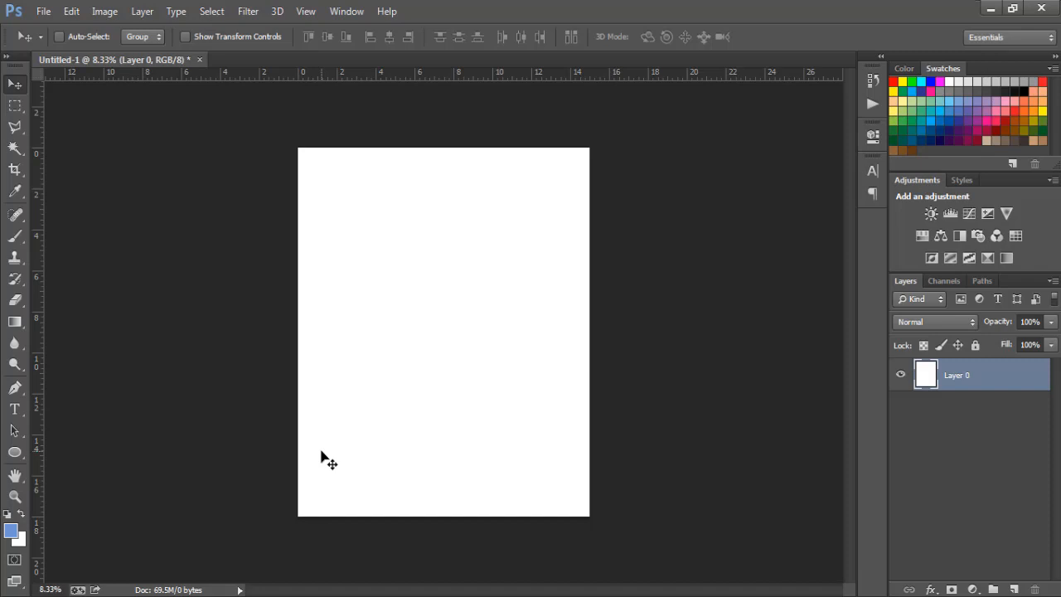
click(16, 458)
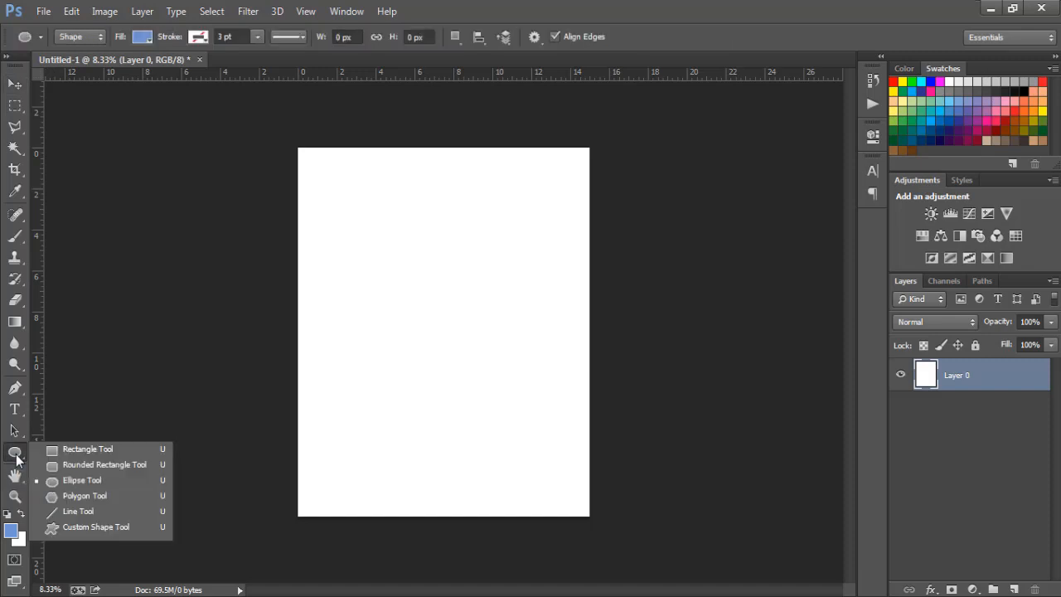
click(66, 450)
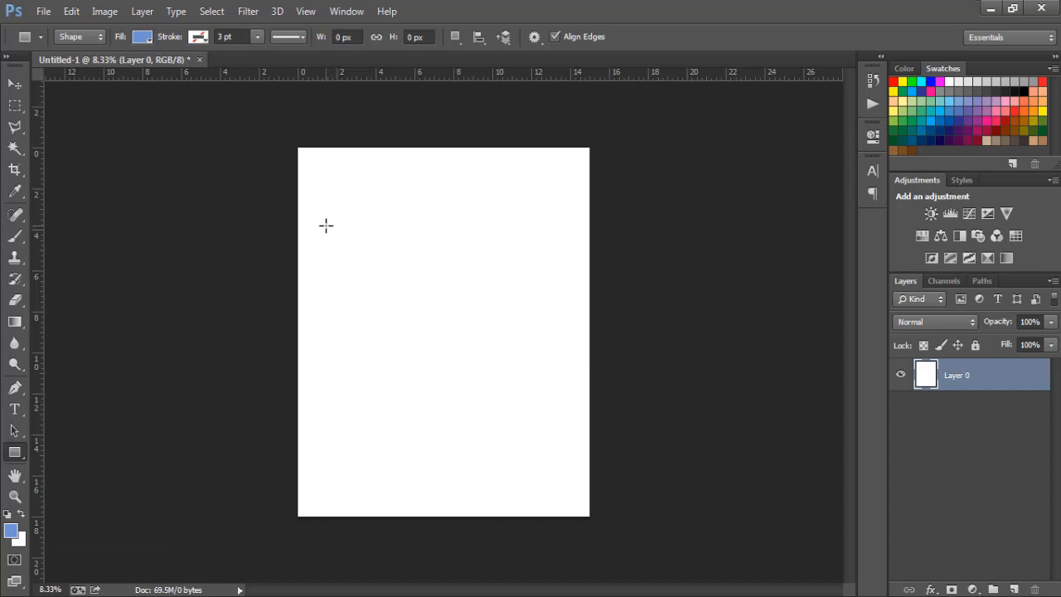
drag(326, 226, 532, 285)
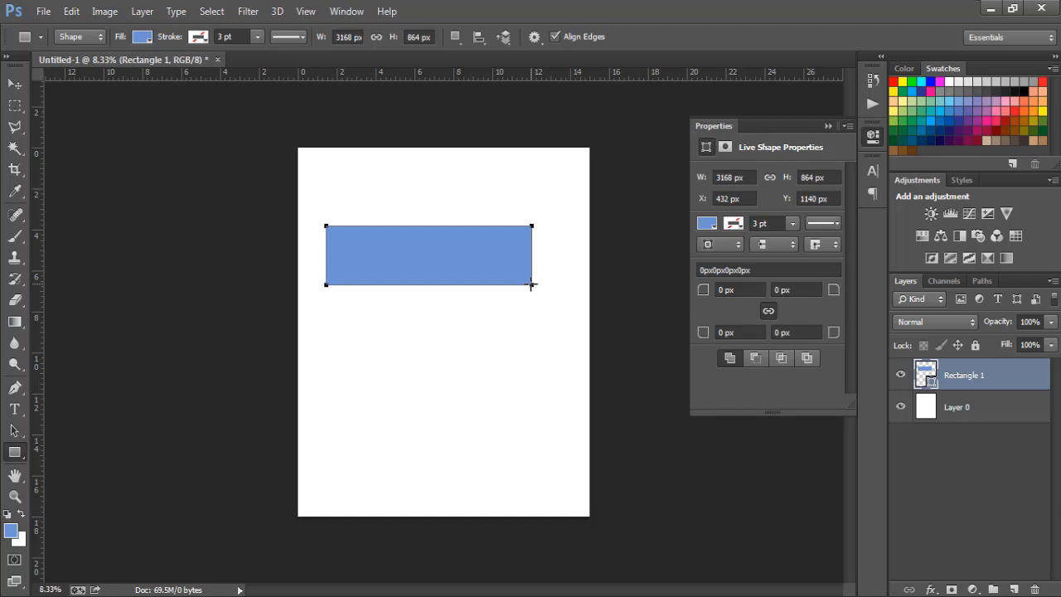
click(144, 40)
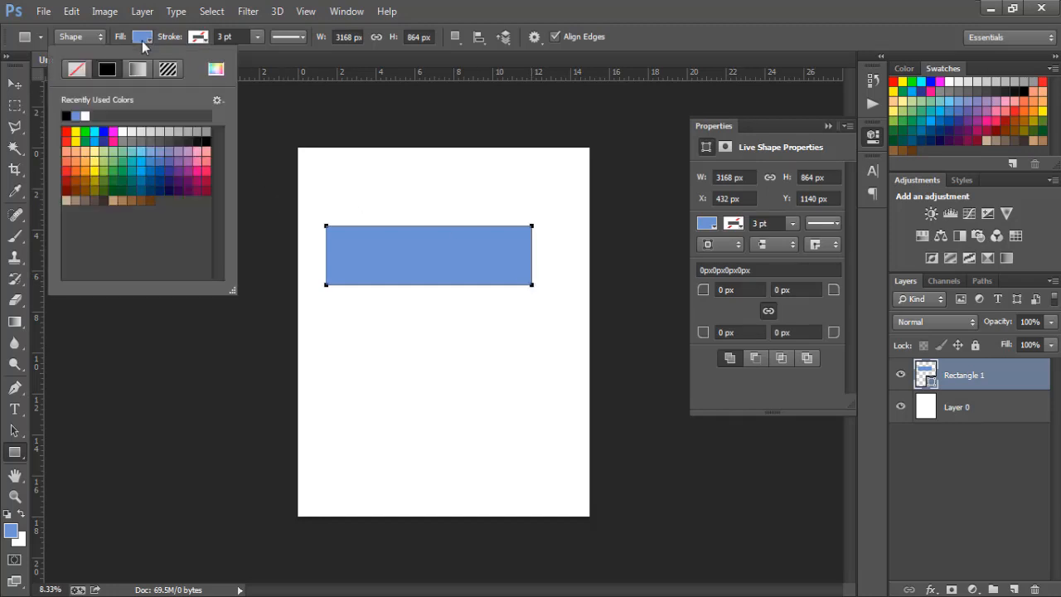
click(80, 73)
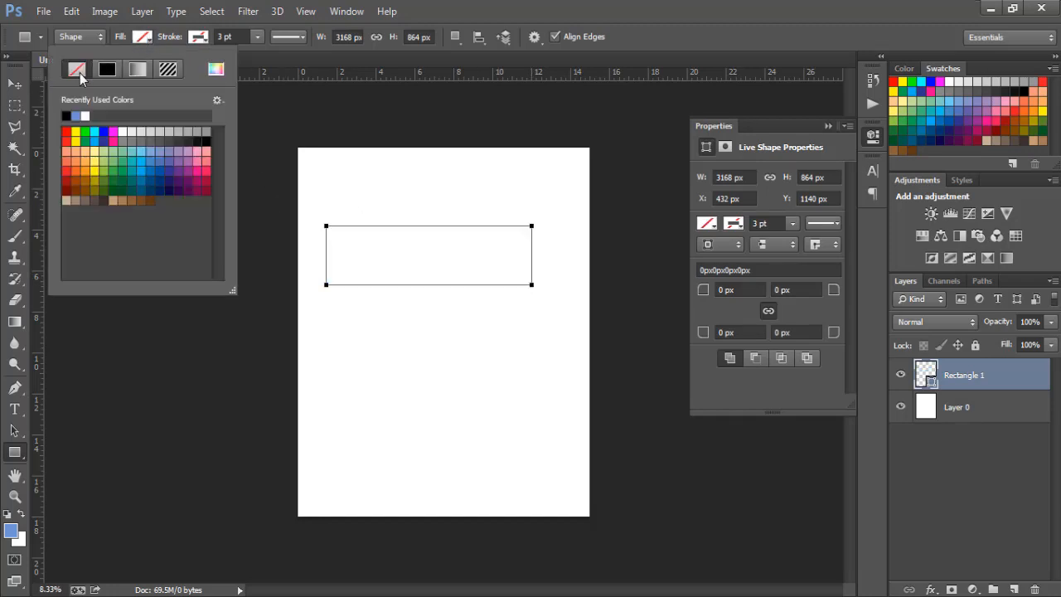
click(76, 115)
click(268, 348)
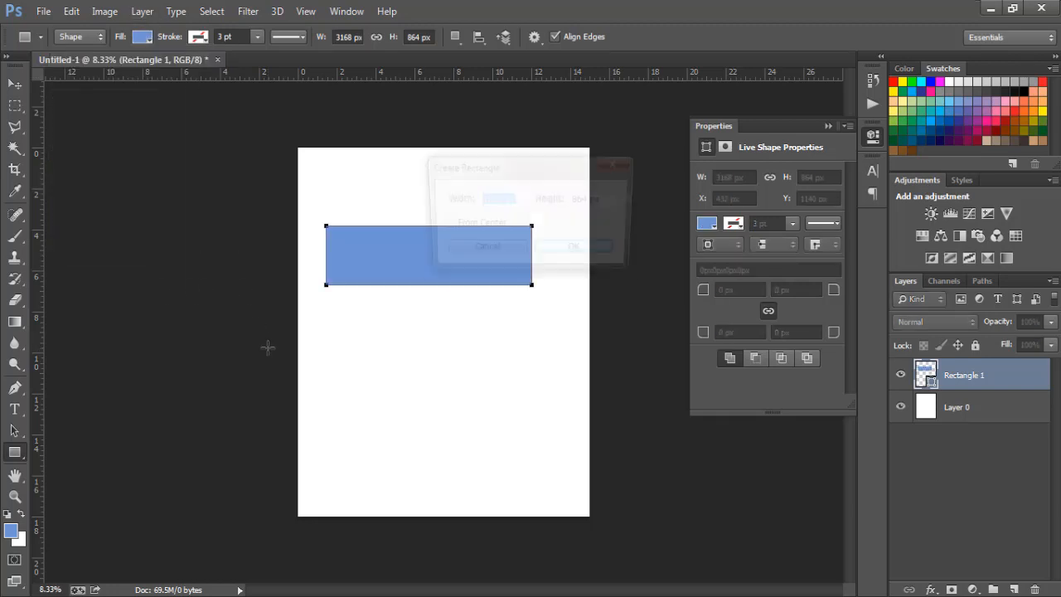
click(625, 165)
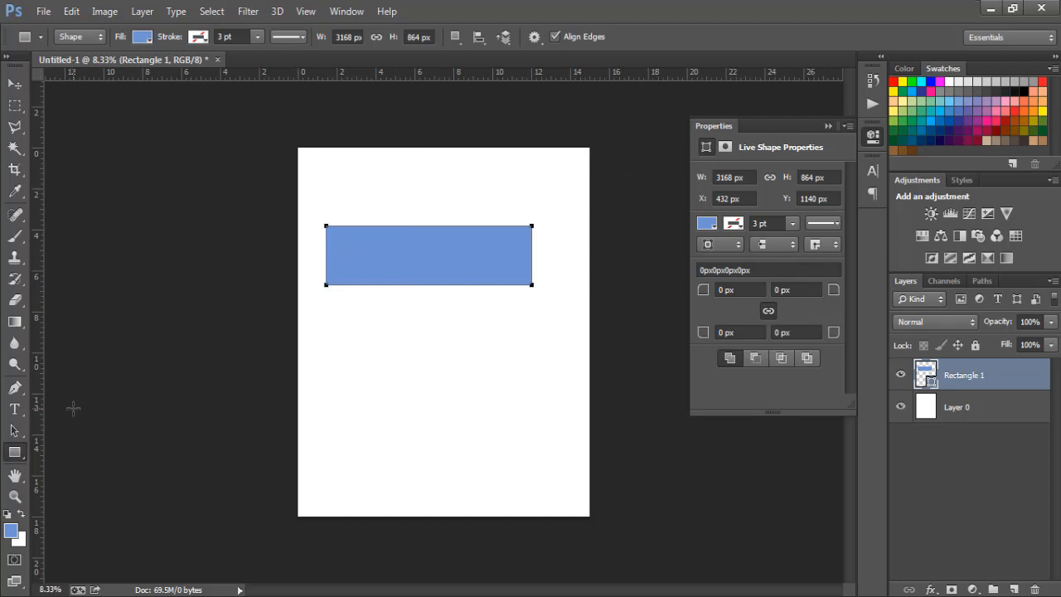
key(Delete)
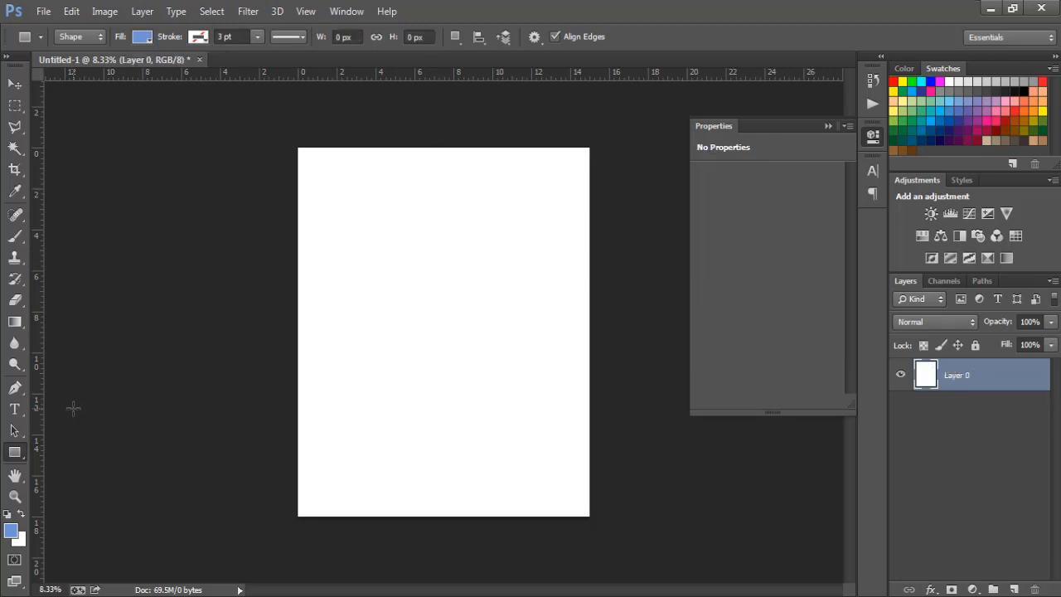
Draw a rectangle shape about 2916 × 864 px in the upper part of the canvas and set its fill to No Color
click(15, 455)
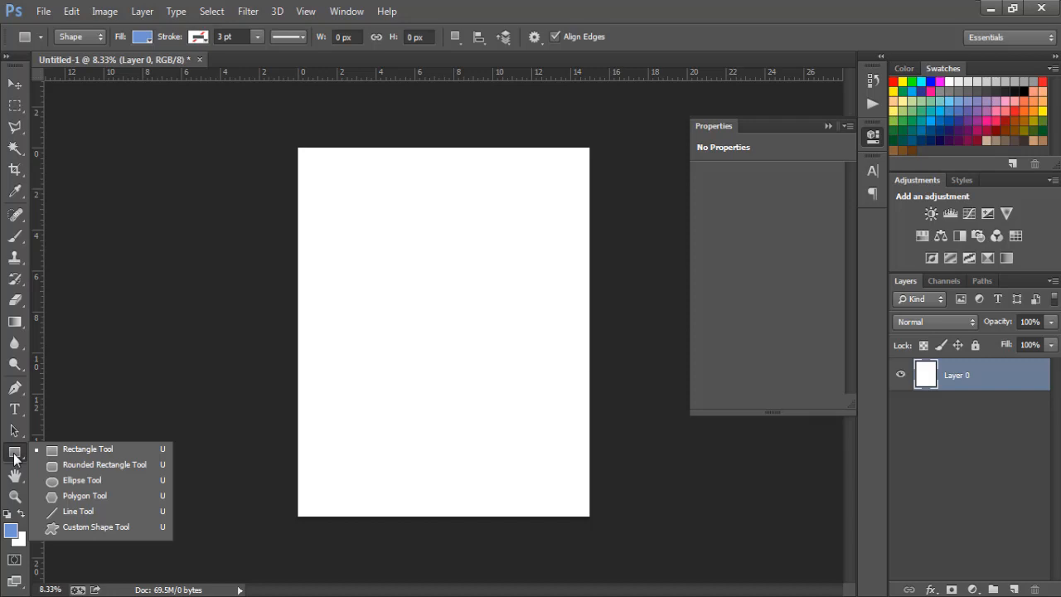
click(63, 449)
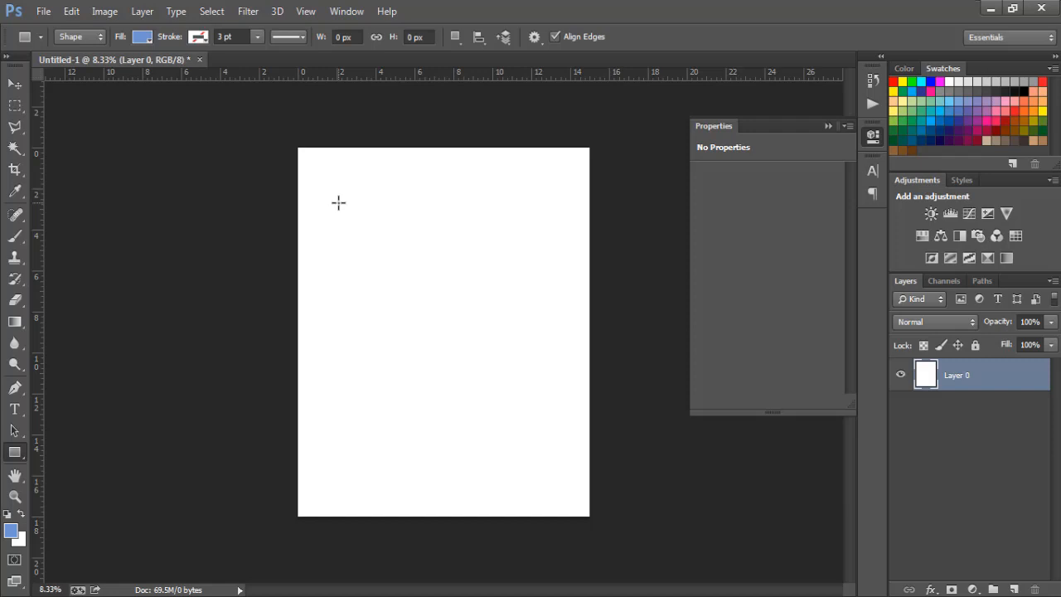
drag(338, 202, 528, 262)
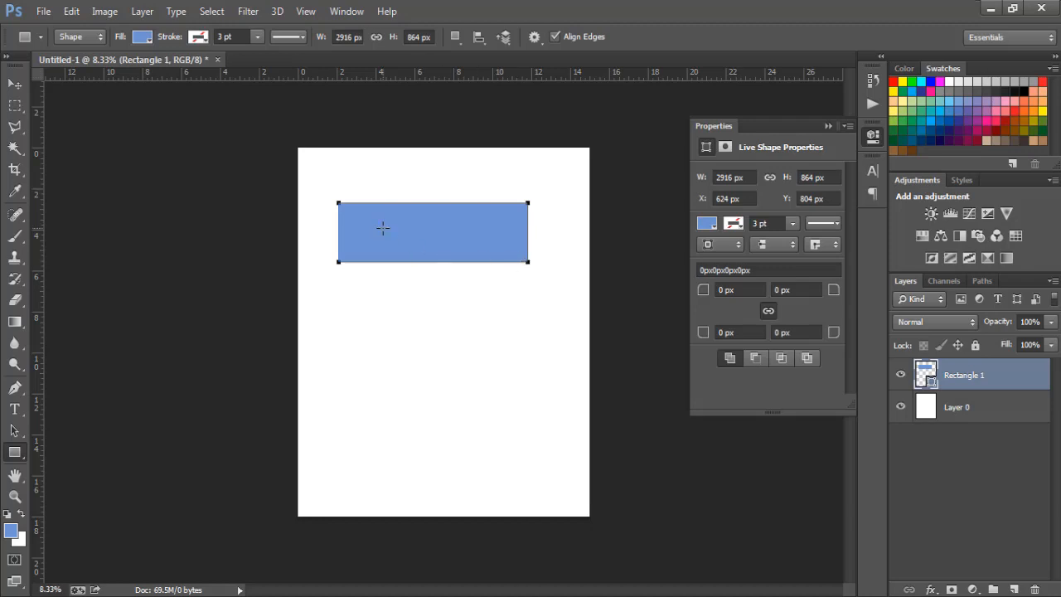
click(142, 38)
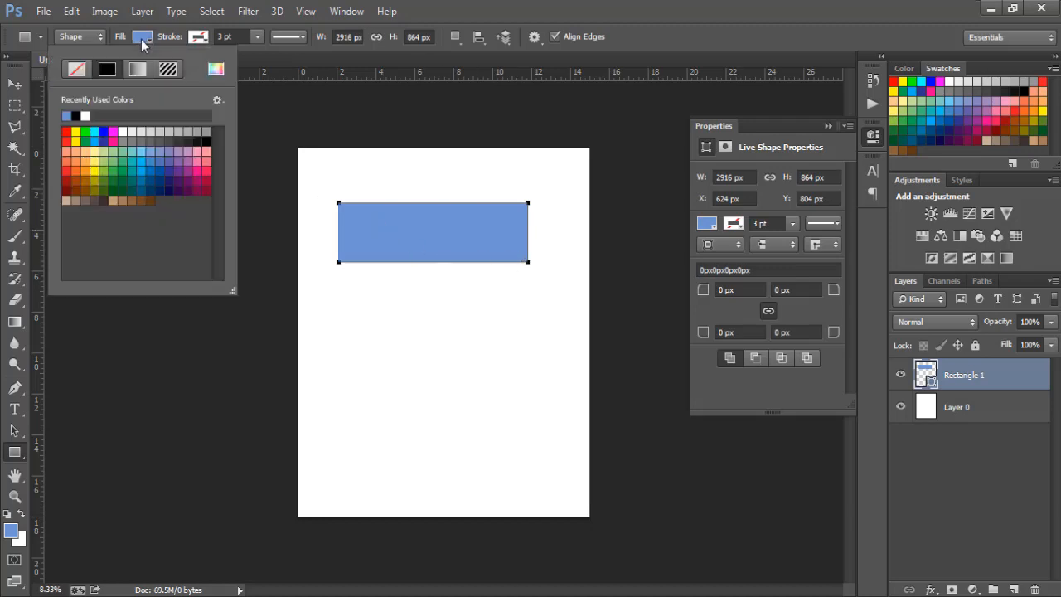
click(79, 72)
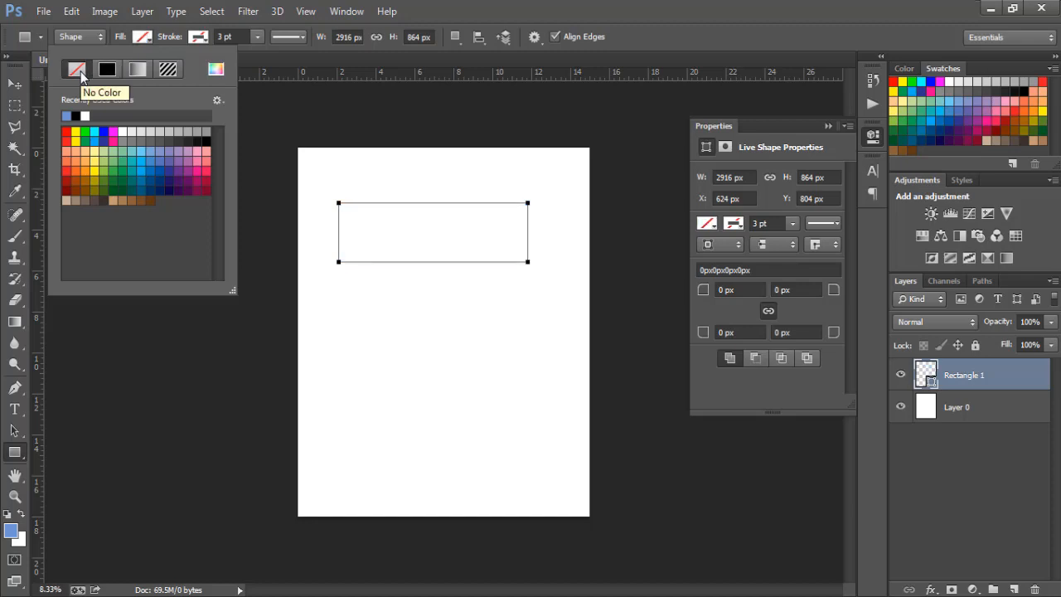
Give the rectangle a yellow stroke about 8.41 pt wide and move it to about X 864 px, Y 1332 px
click(199, 38)
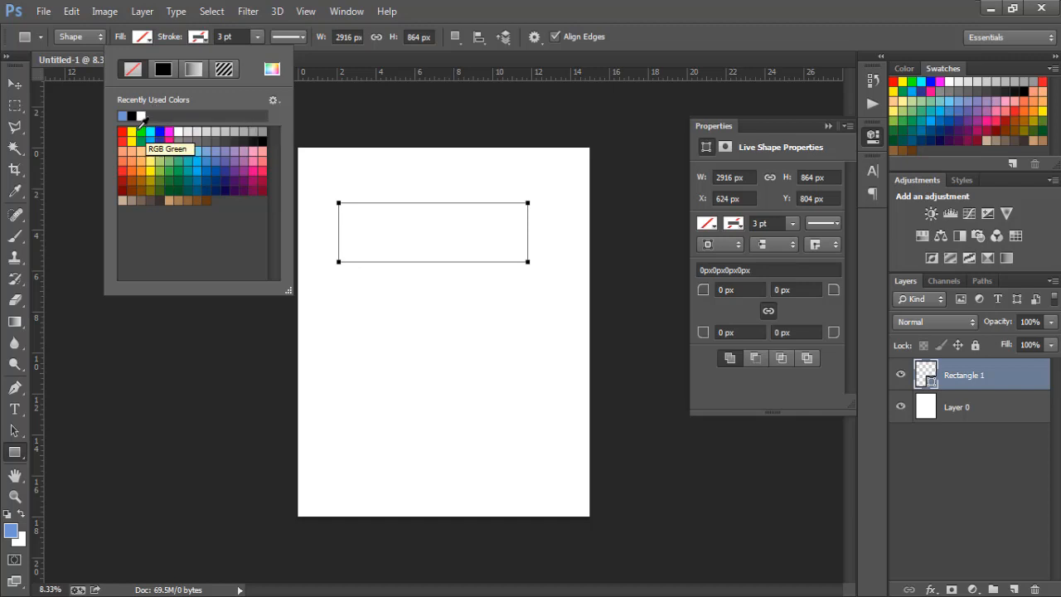
click(132, 131)
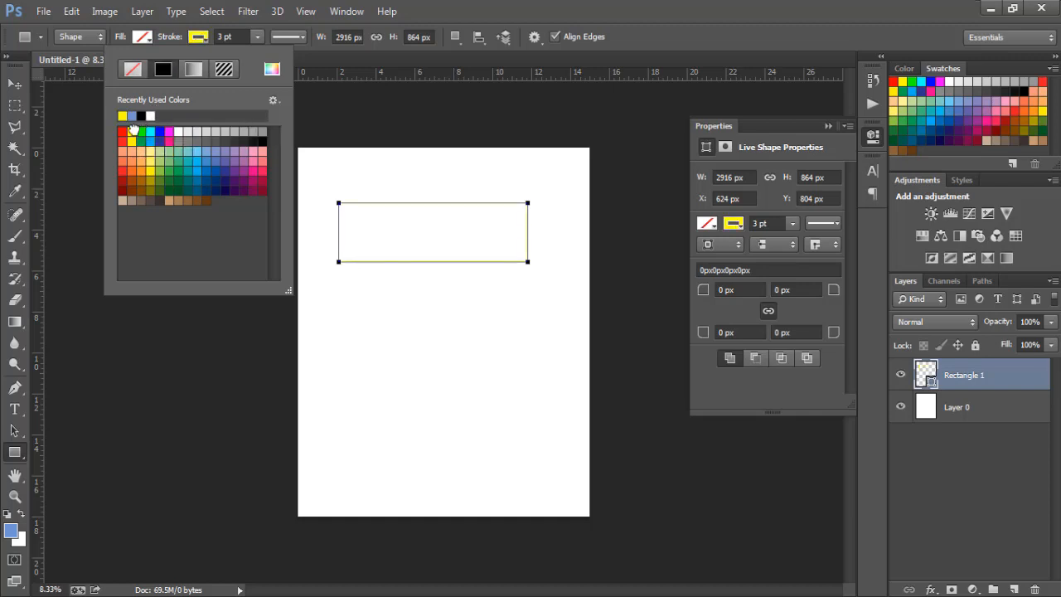
click(257, 41)
drag(259, 53, 264, 54)
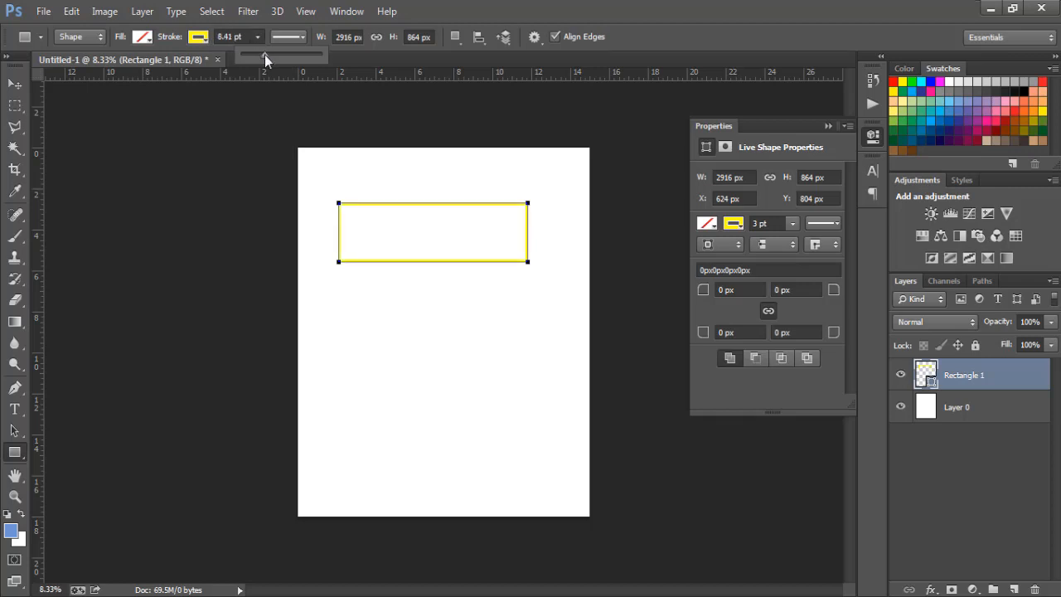
click(14, 84)
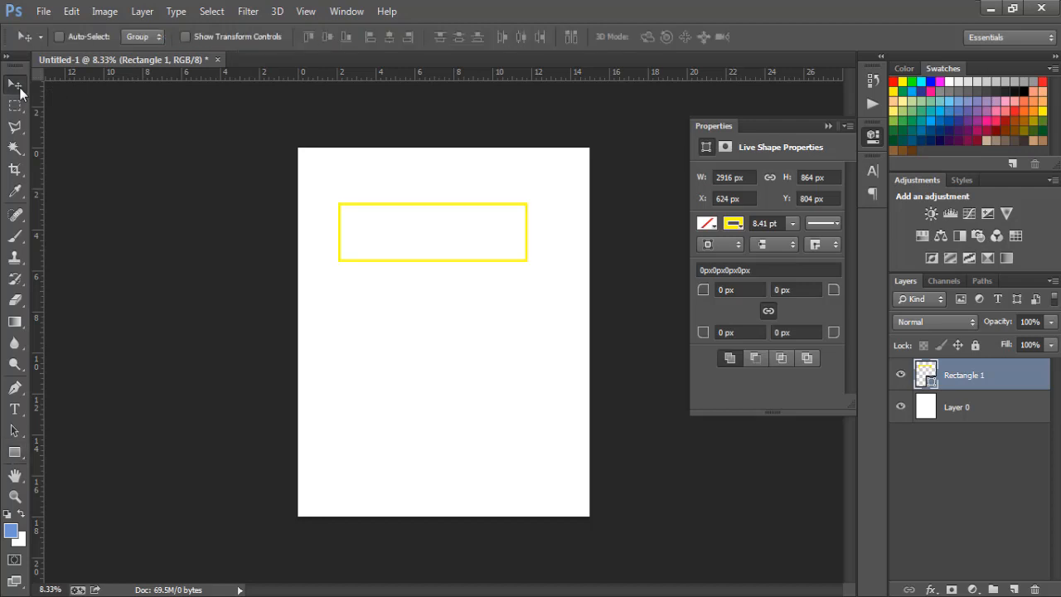
drag(426, 268, 443, 299)
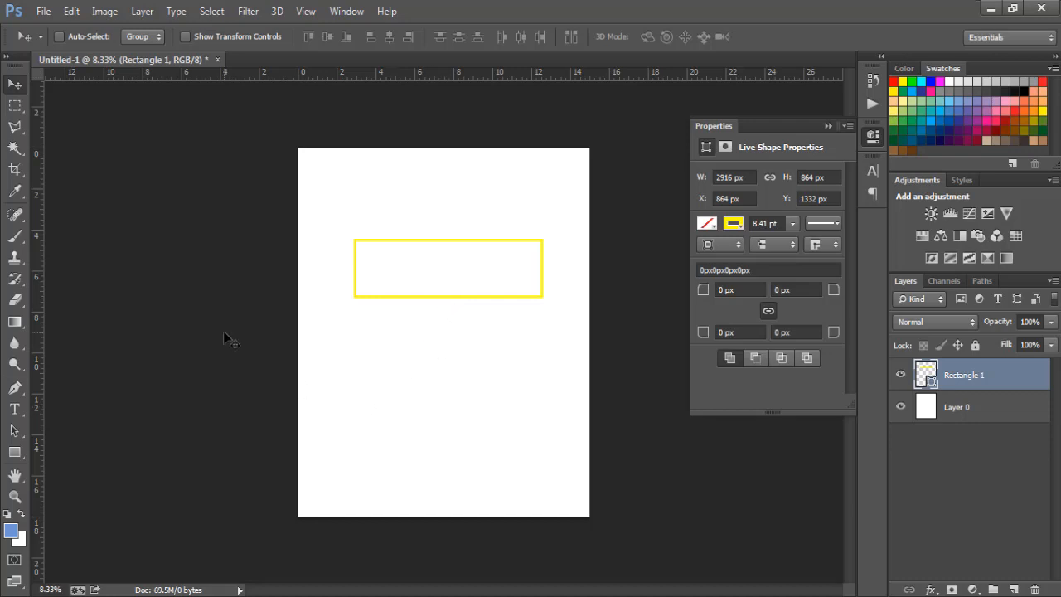
Draw a narrow upright rounded rectangle about 192 × 720 px with a 10 px radius just inside the yellow frame's left edge
click(15, 456)
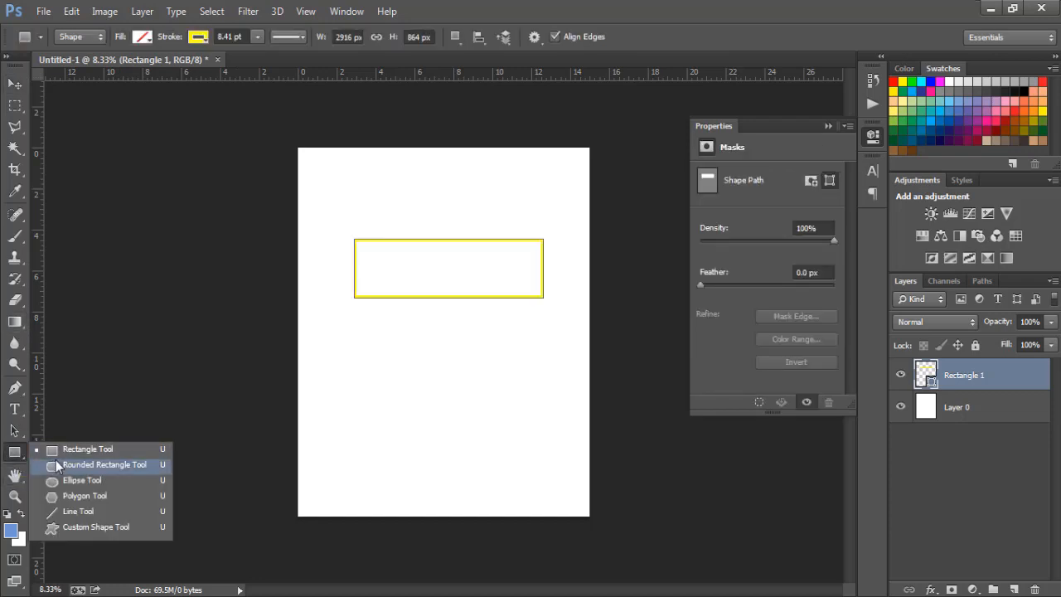
click(56, 464)
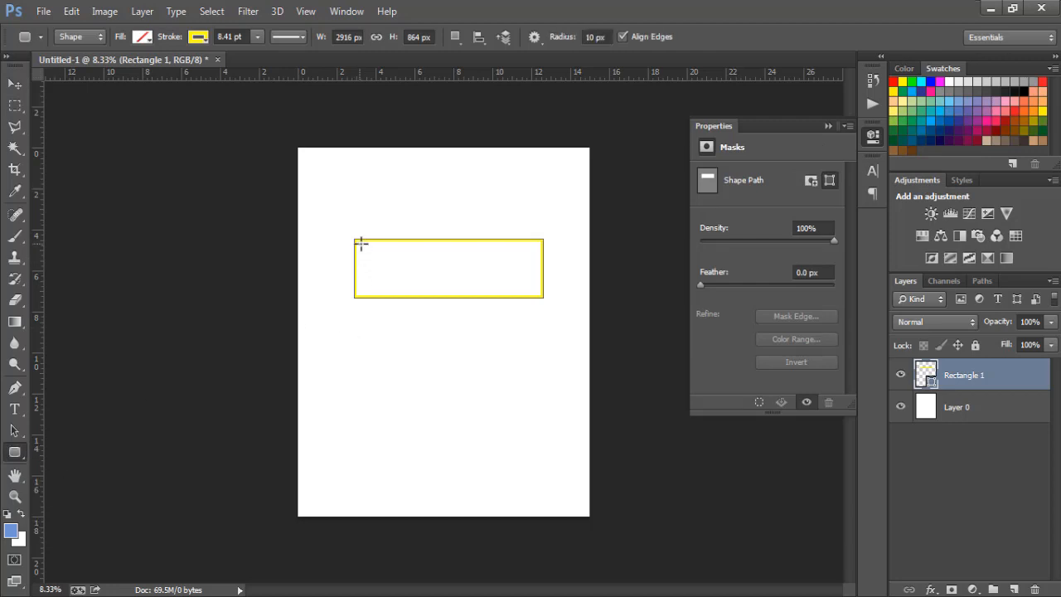
drag(361, 244, 370, 289)
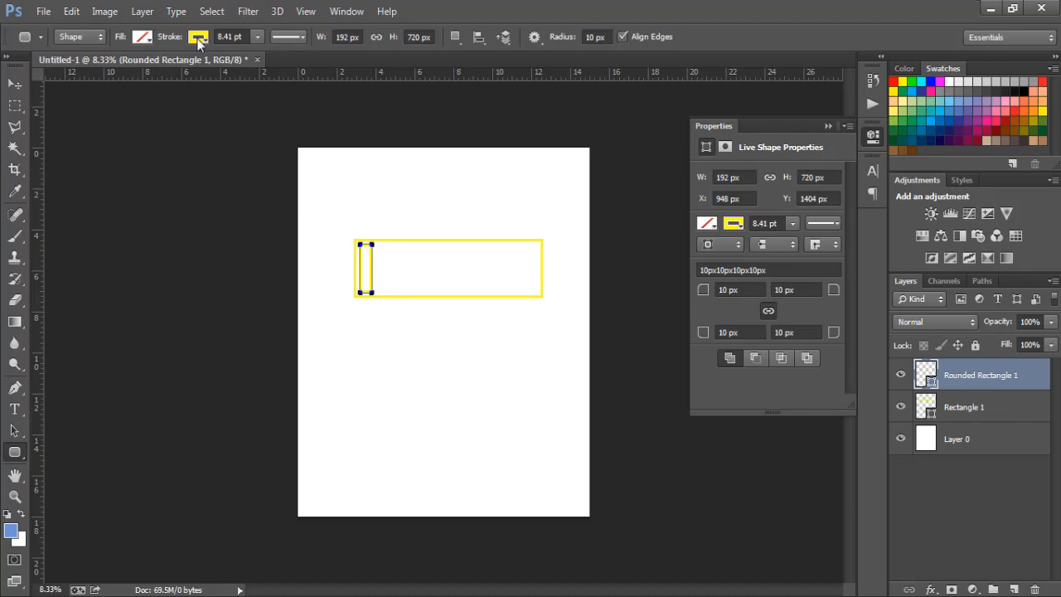
Set both the fill and the stroke of the rounded rectangle to green, and switch to the Move tool
click(142, 37)
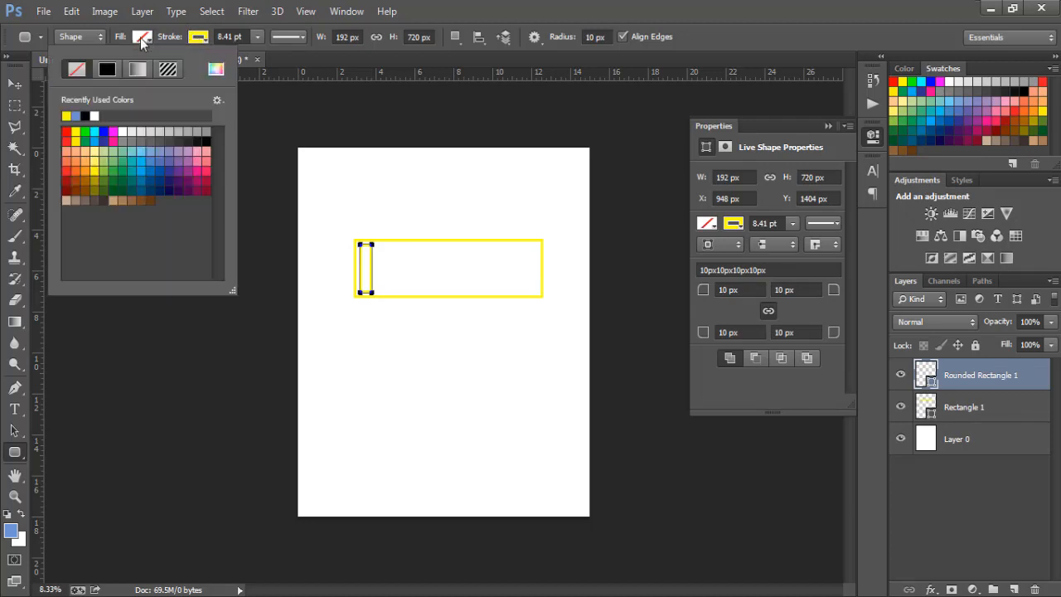
click(84, 131)
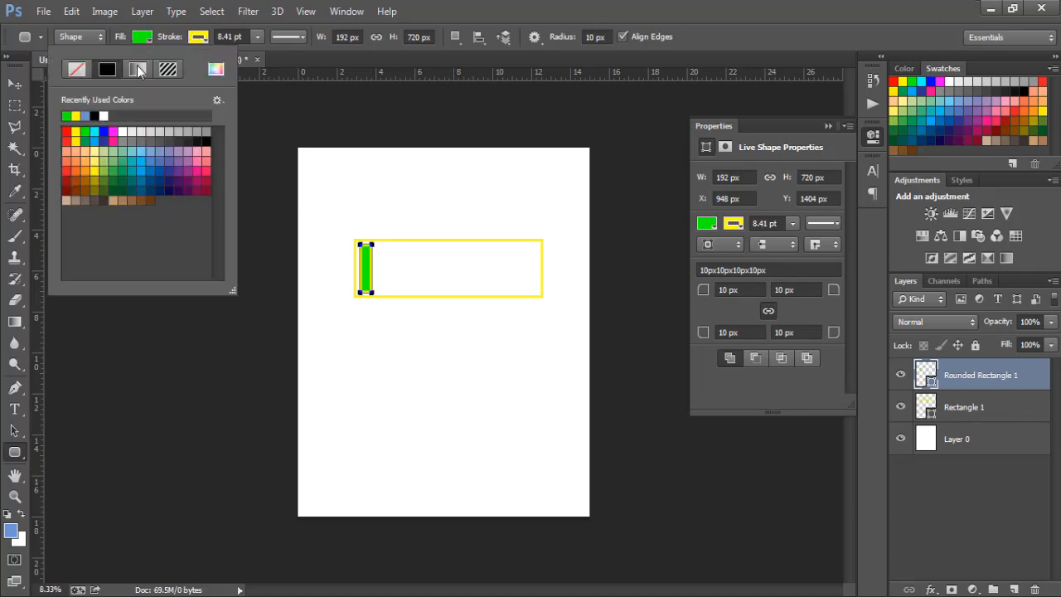
click(198, 39)
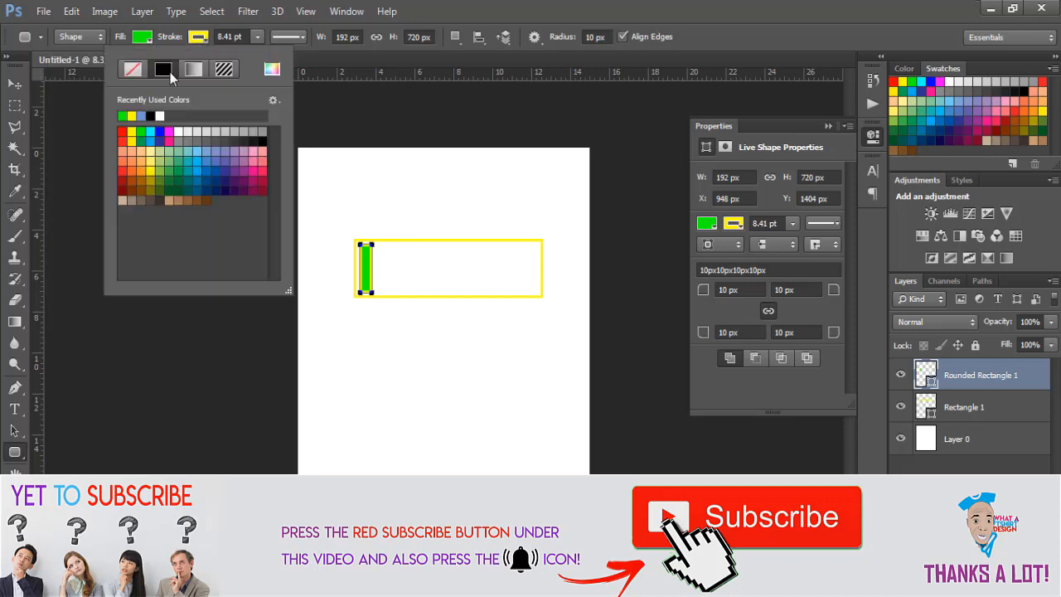
click(123, 115)
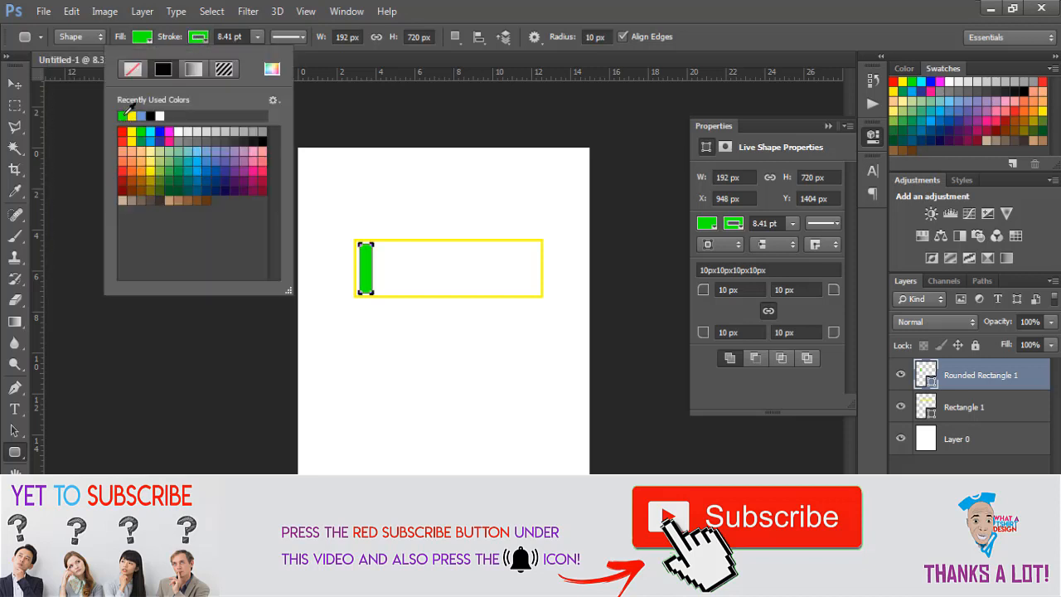
key(v)
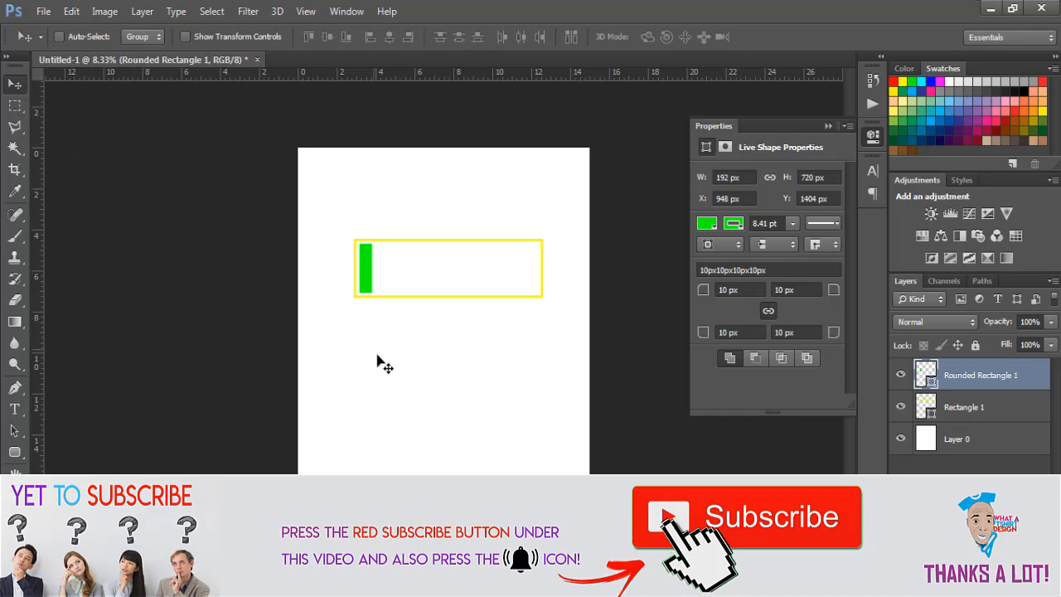
Nudge the green rounded bar left and down inside the yellow frame to X 936 px, Y 1416 px
key(Left)
key(Left)
key(Left)
key(Left)
key(Left)
key(Left)
key(Left)
key(Left)
key(Left)
key(Left)
key(Left)
key(Left)
key(Down)
key(Down)
key(Down)
key(Down)
key(Down)
key(Down)
key(Down)
key(Down)
key(Down)
key(Down)
key(Down)
key(Down)
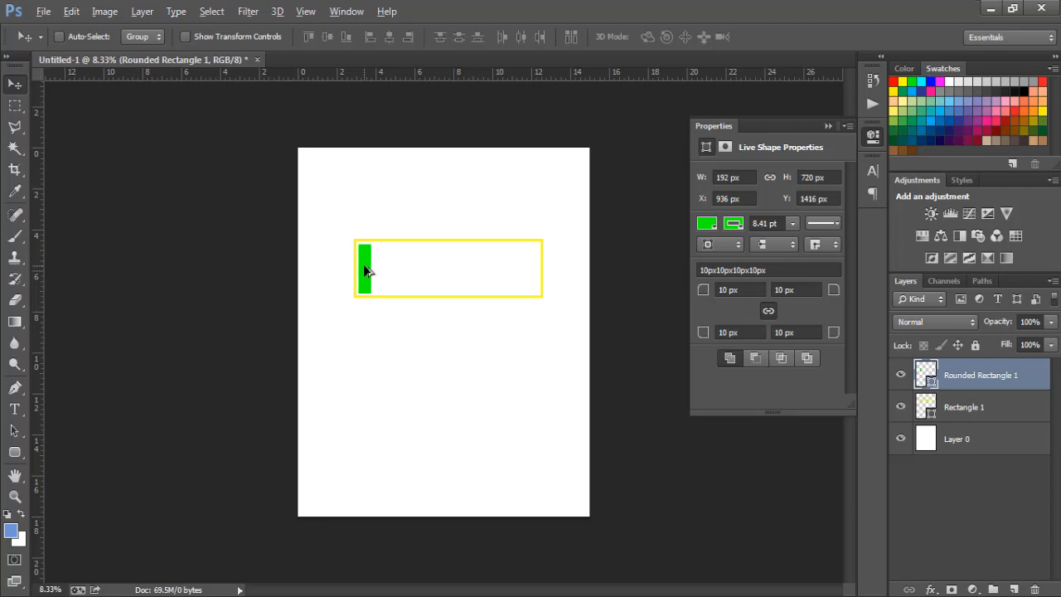
Duplicate the green bar twice to its right with even gaps, nudging the last copy to X 1512 px
drag(363, 264, 406, 272)
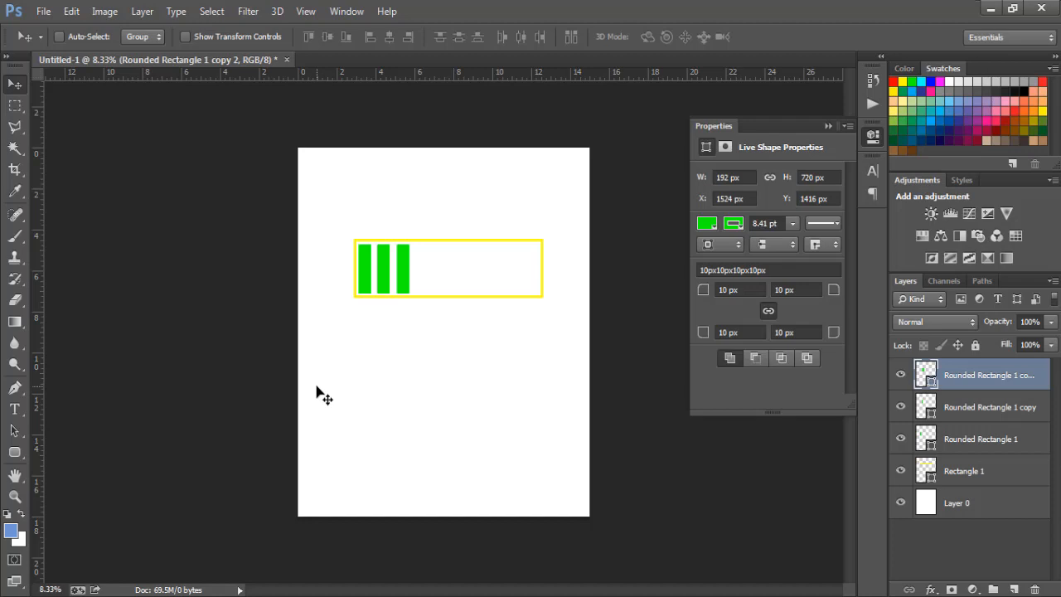
key(Left)
key(Left)
key(Left)
key(Left)
key(Left)
key(Left)
key(Left)
key(Left)
key(Left)
key(Left)
key(Left)
key(Left)
key(Left)
key(Left)
key(Left)
key(Left)
key(Left)
key(Left)
key(Left)
key(Left)
key(Left)
key(Left)
key(Left)
key(Left)
key(Right)
key(Right)
key(Right)
key(Right)
key(Right)
key(Right)
key(Right)
key(Right)
key(Right)
key(Right)
key(Right)
key(Right)
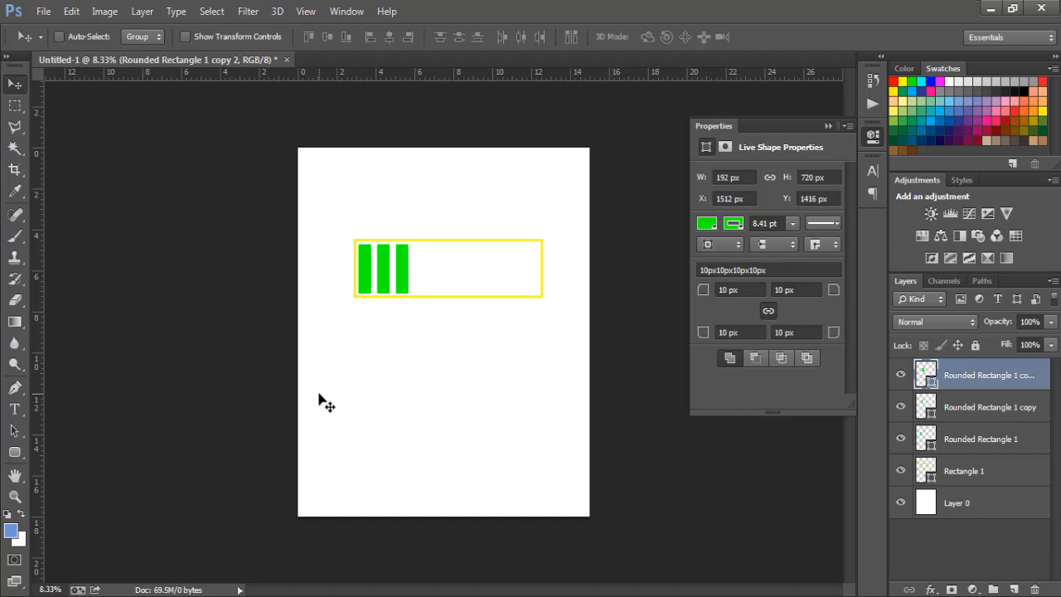
Activate the Type tool and set the text color to dark blue 2e3192
click(14, 409)
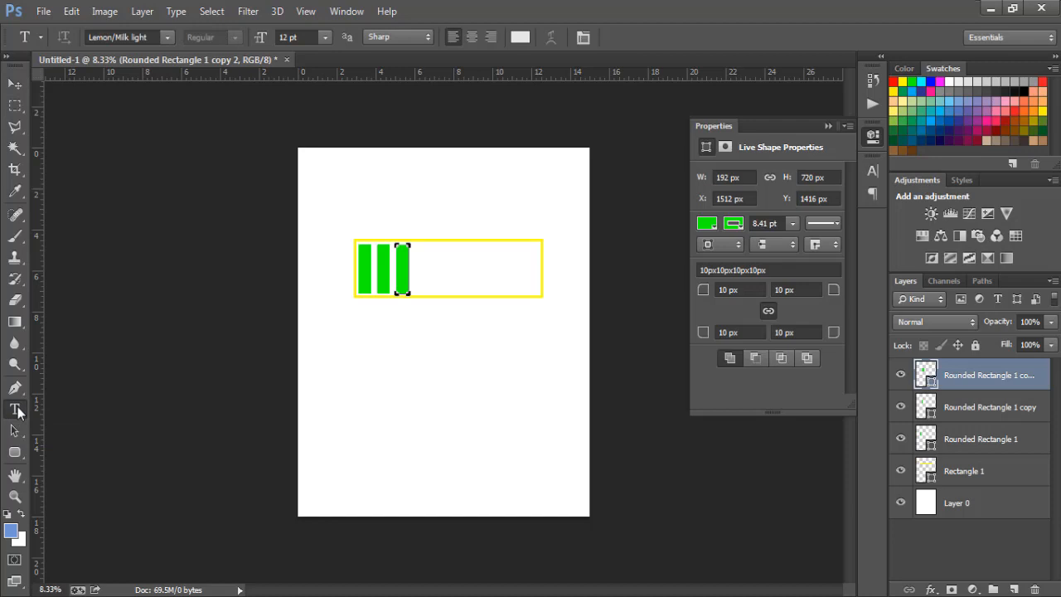
click(519, 38)
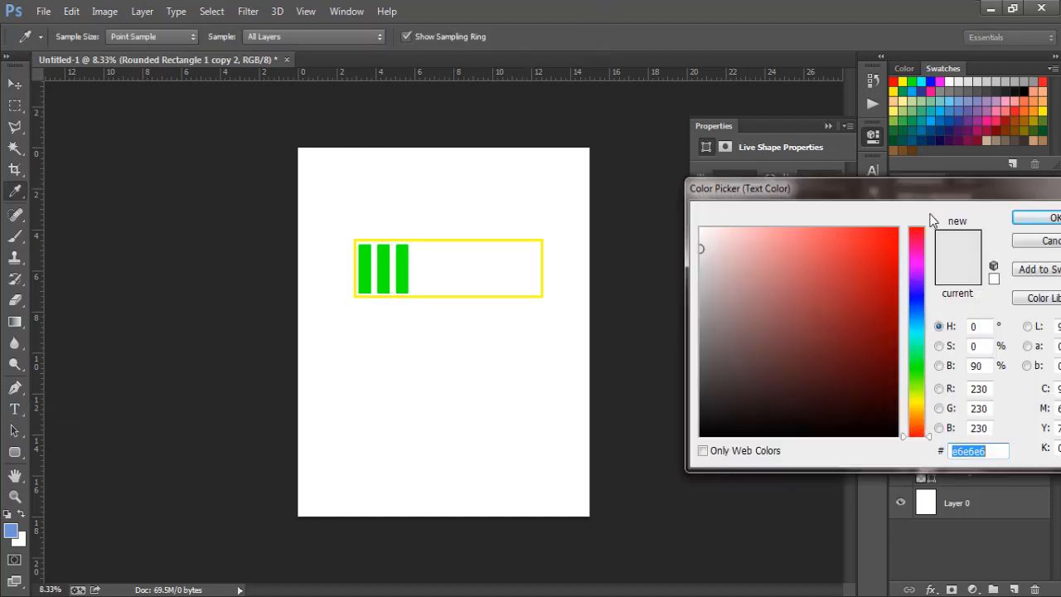
click(989, 116)
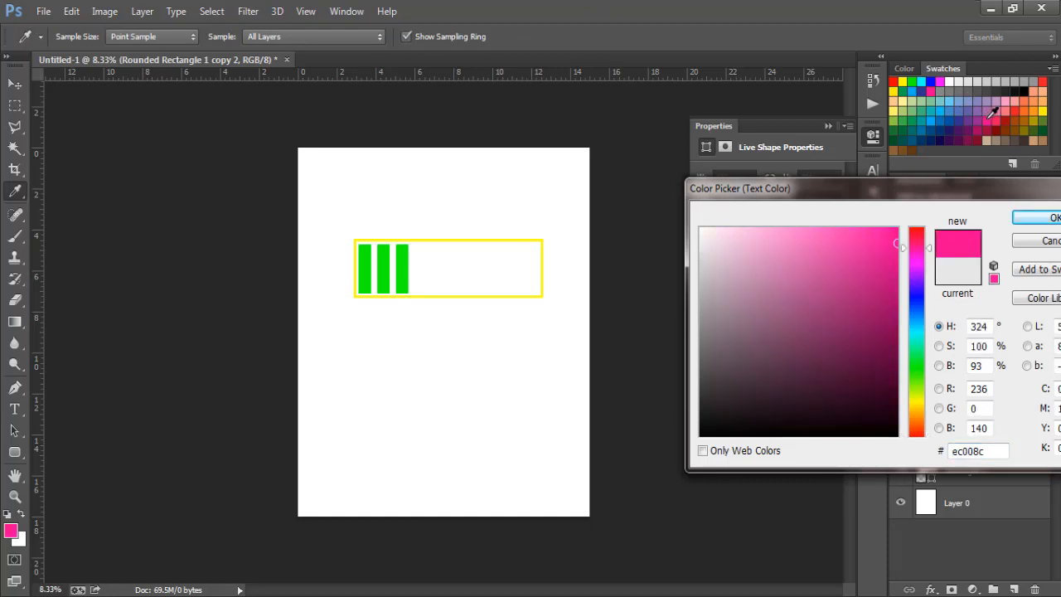
click(926, 84)
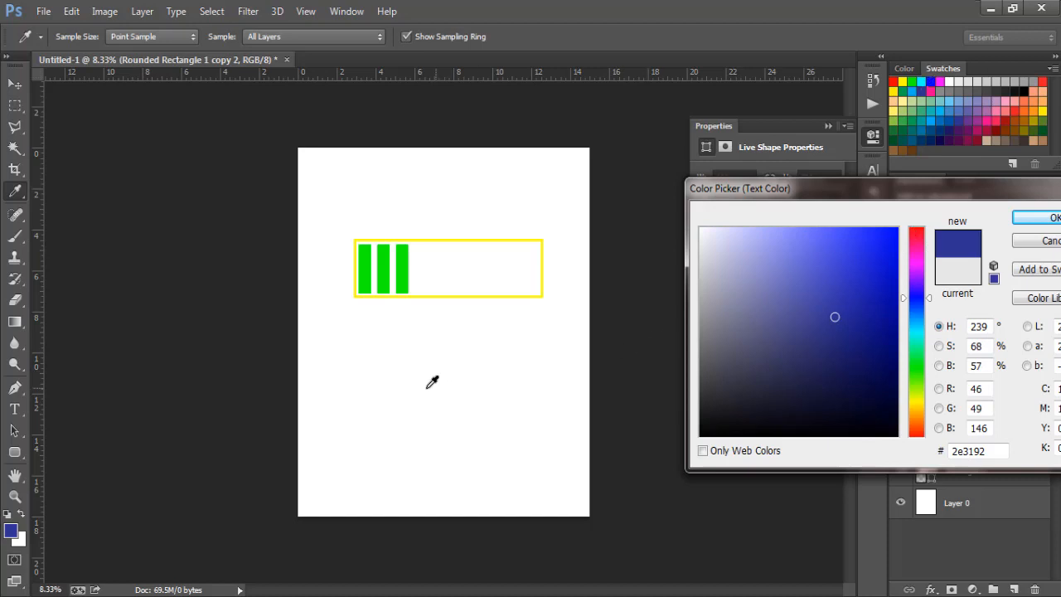
click(1031, 220)
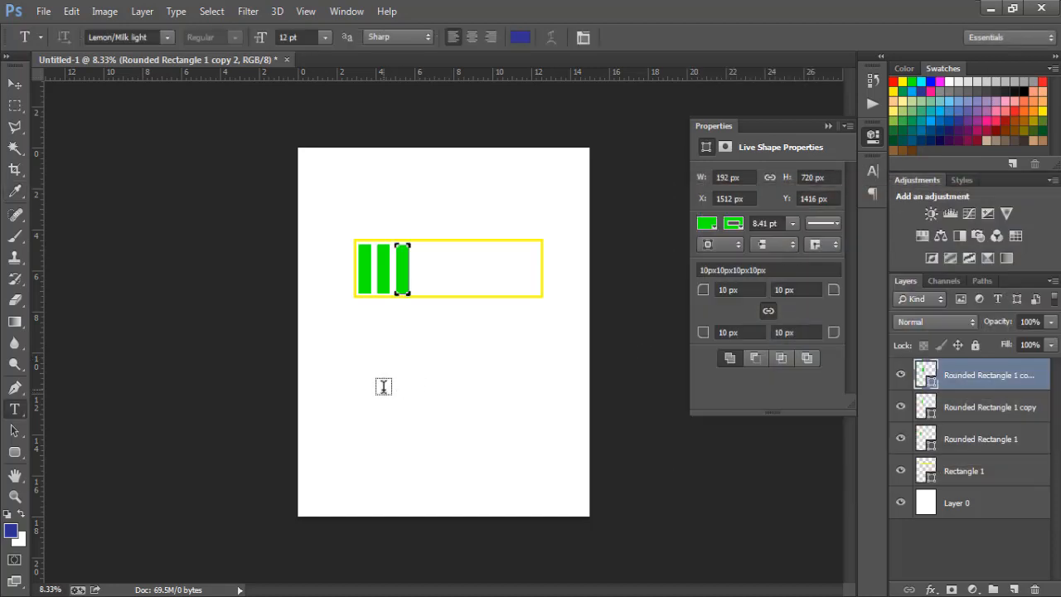
Add the text "LOADING" at 72 pt on the blank area below the yellow frame
click(383, 386)
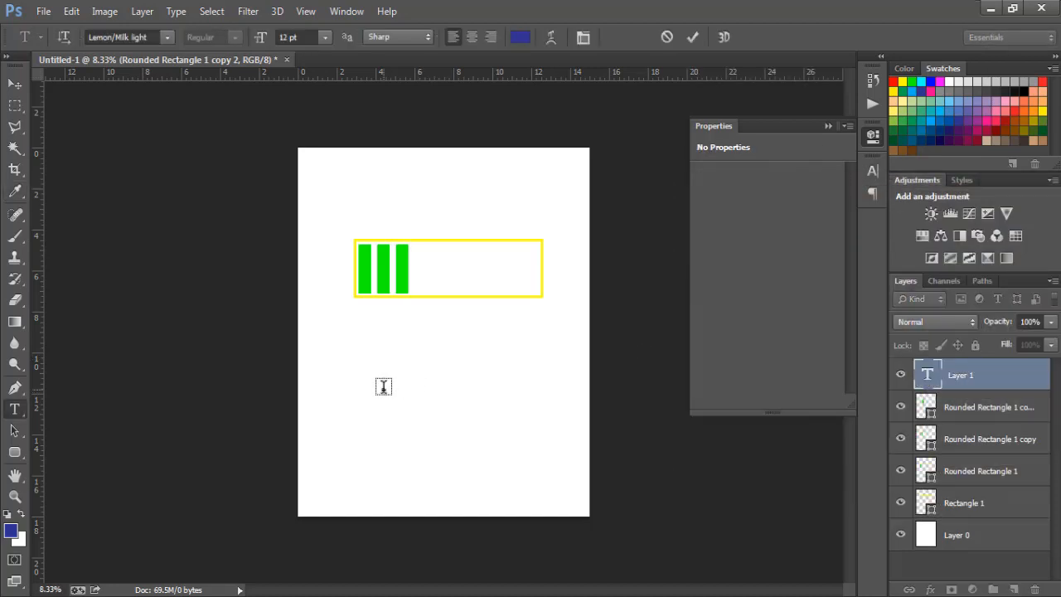
click(325, 38)
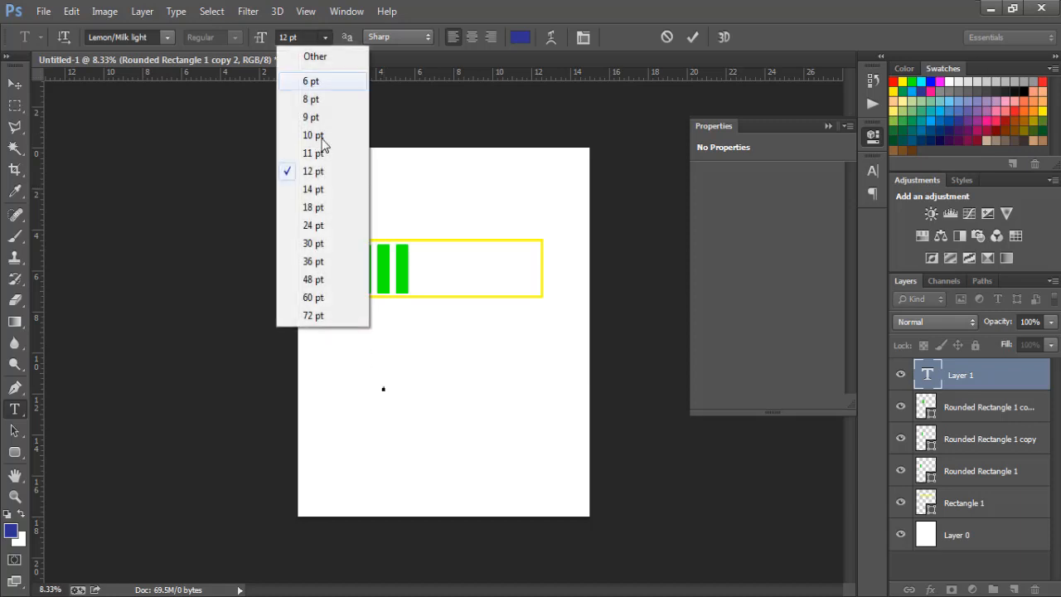
click(313, 316)
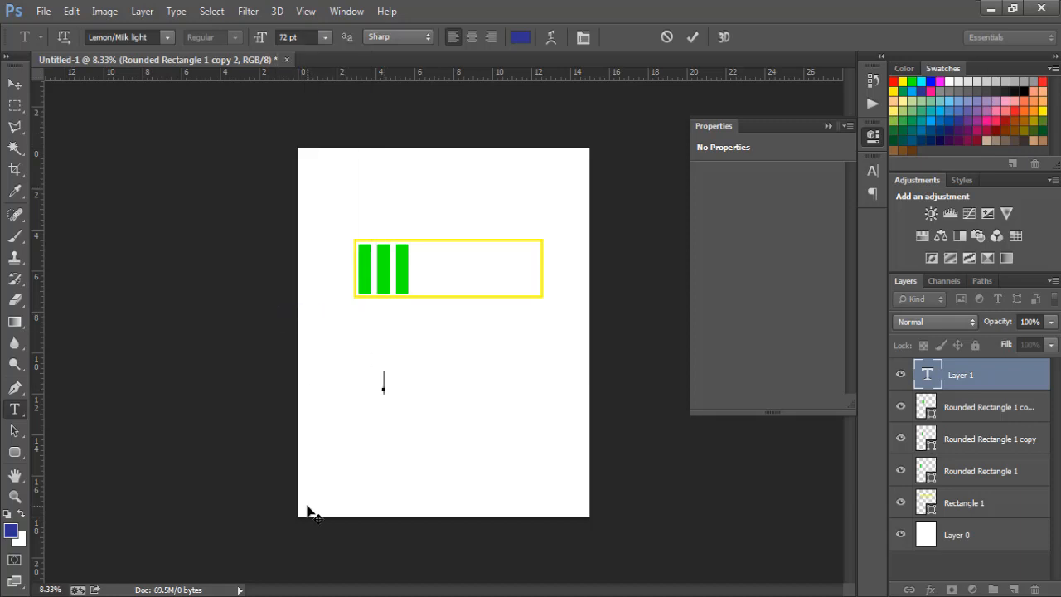
text(LOADING)
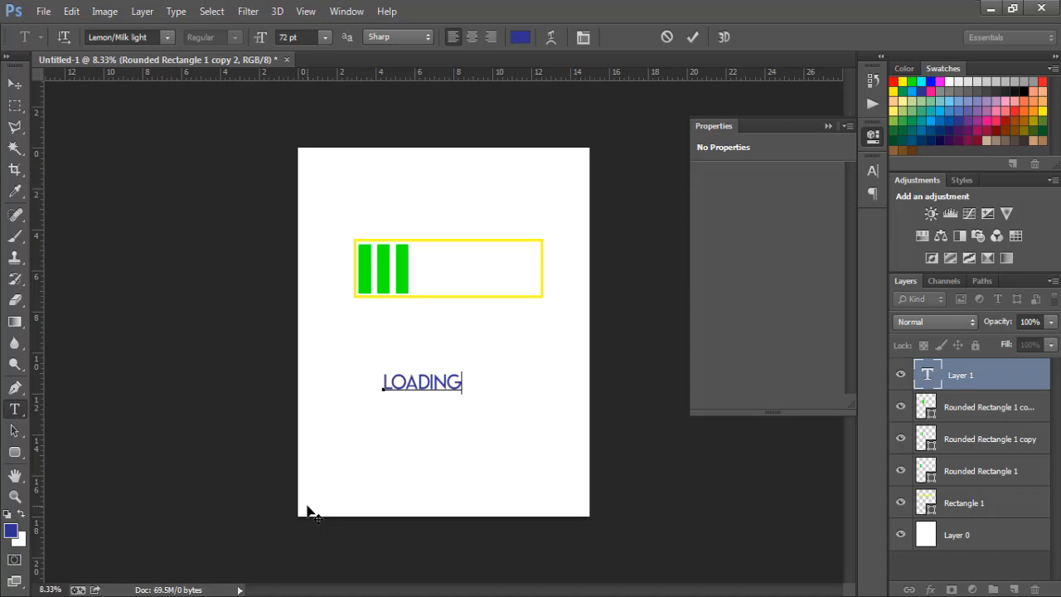
Change the font of the whole LOADING text to MV Boli
key(ctrl)
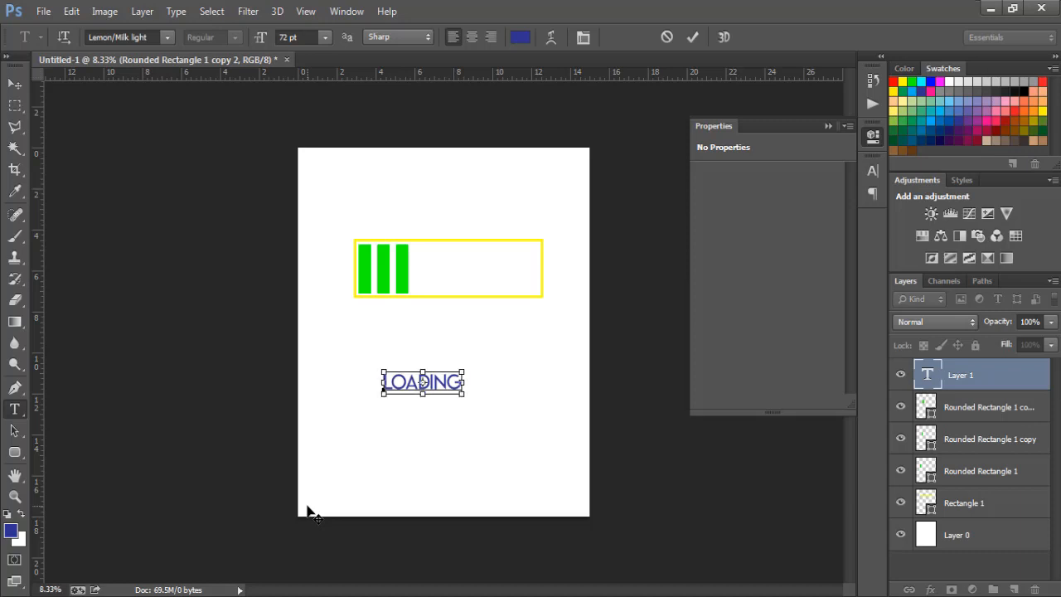
key(ctrl+a)
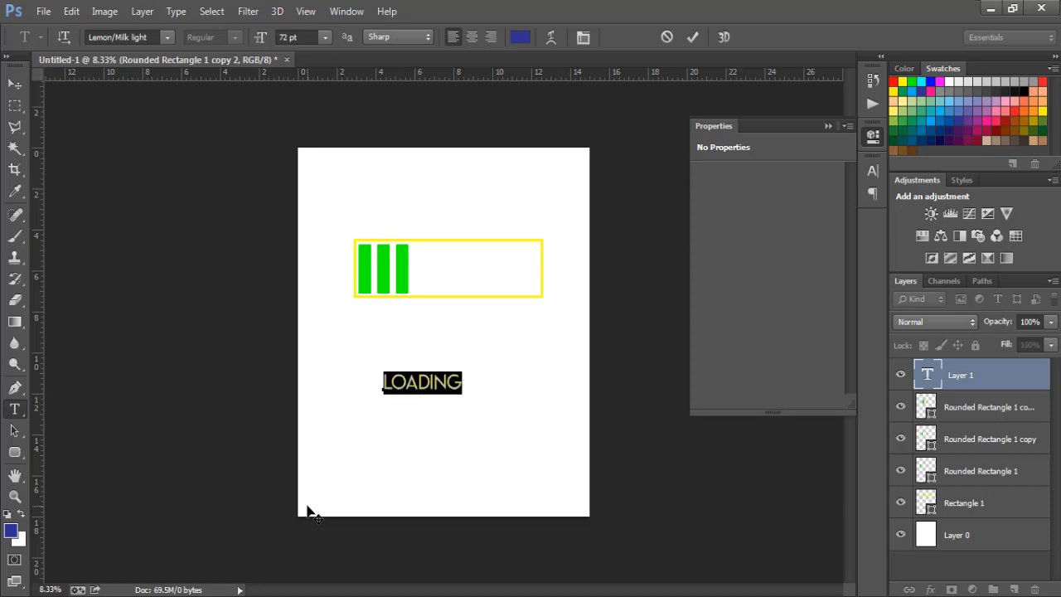
click(166, 38)
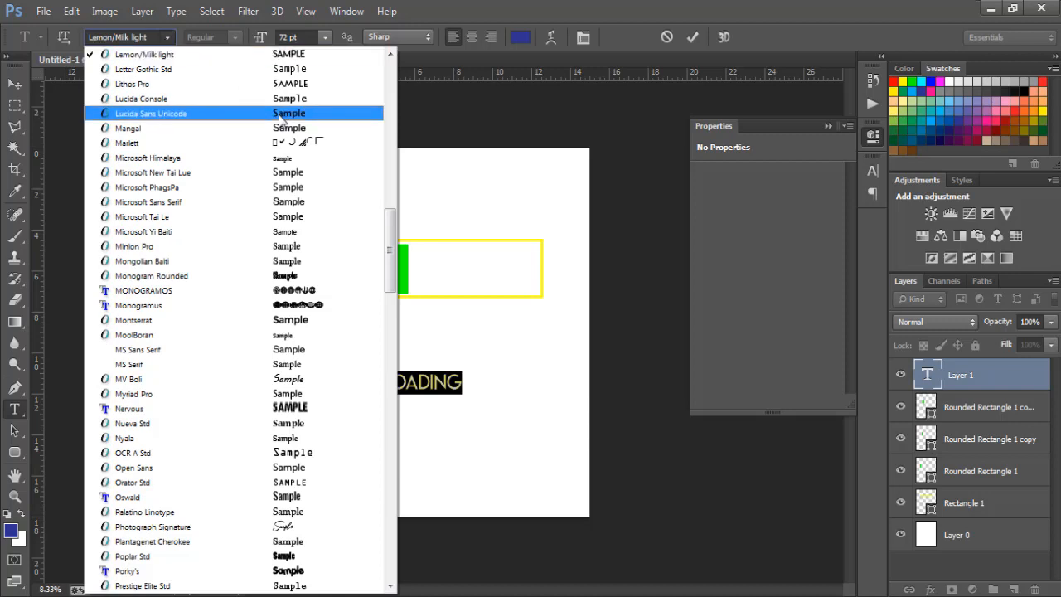
click(324, 381)
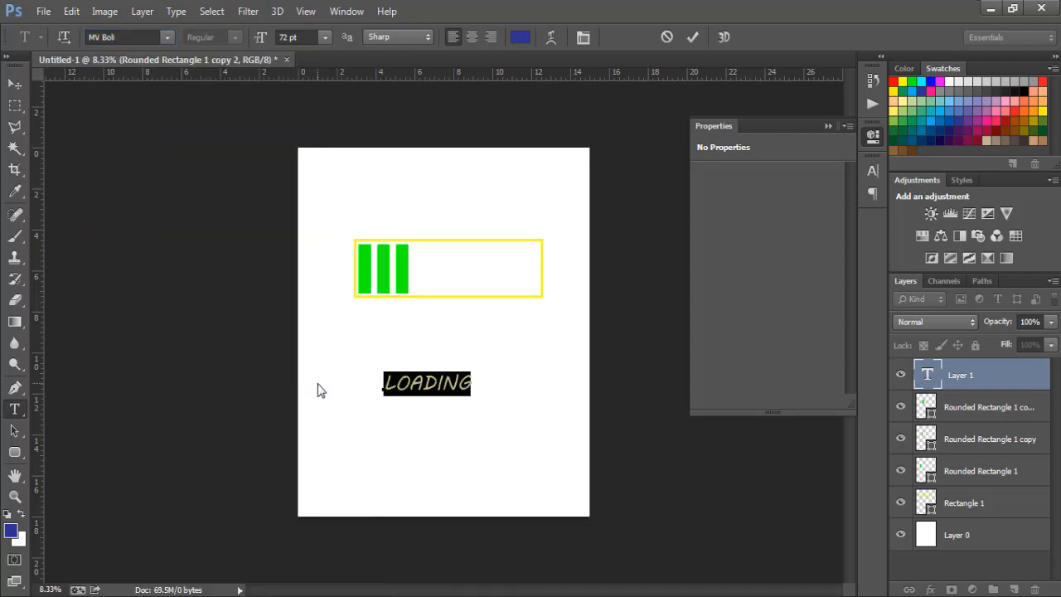
Append nine dots to the end of the LOADING text
click(469, 383)
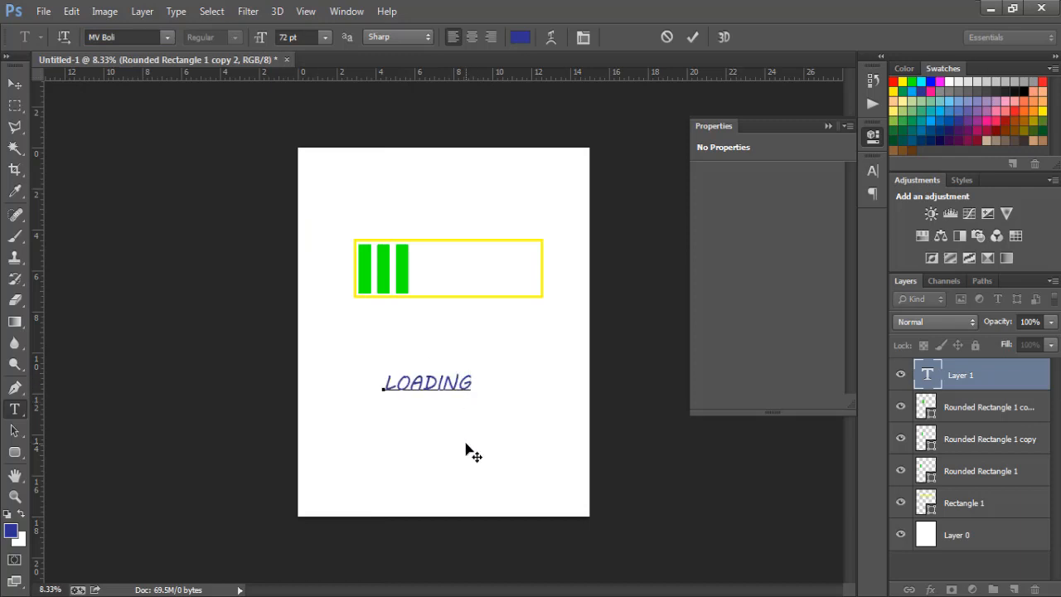
text(. )
text(..)
text(,,)
key(BackSpace)
key(BackSpace)
text(.......)
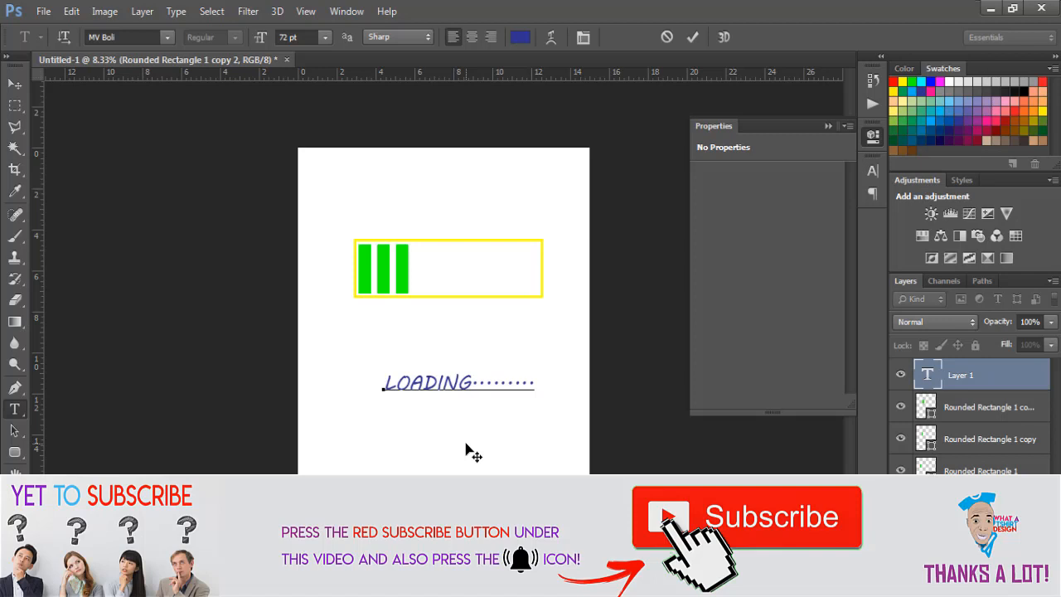
Move the LOADING text over the bars inside the yellow frame and scale it proportionally to about 117.39%, fitting the frame's width
click(15, 84)
drag(427, 386, 410, 271)
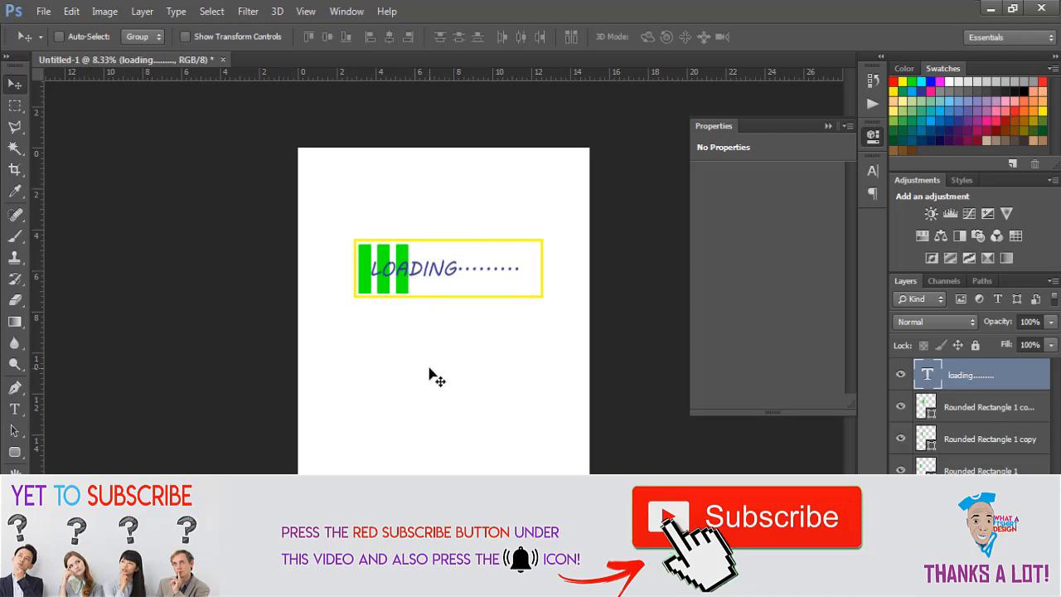
key(ctrl+t)
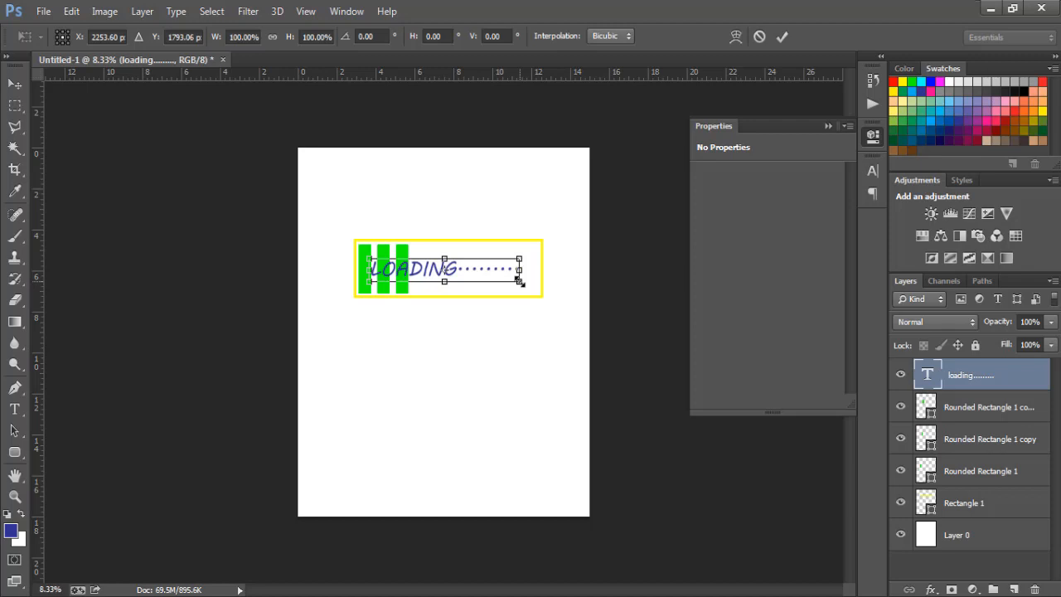
drag(520, 282, 532, 286)
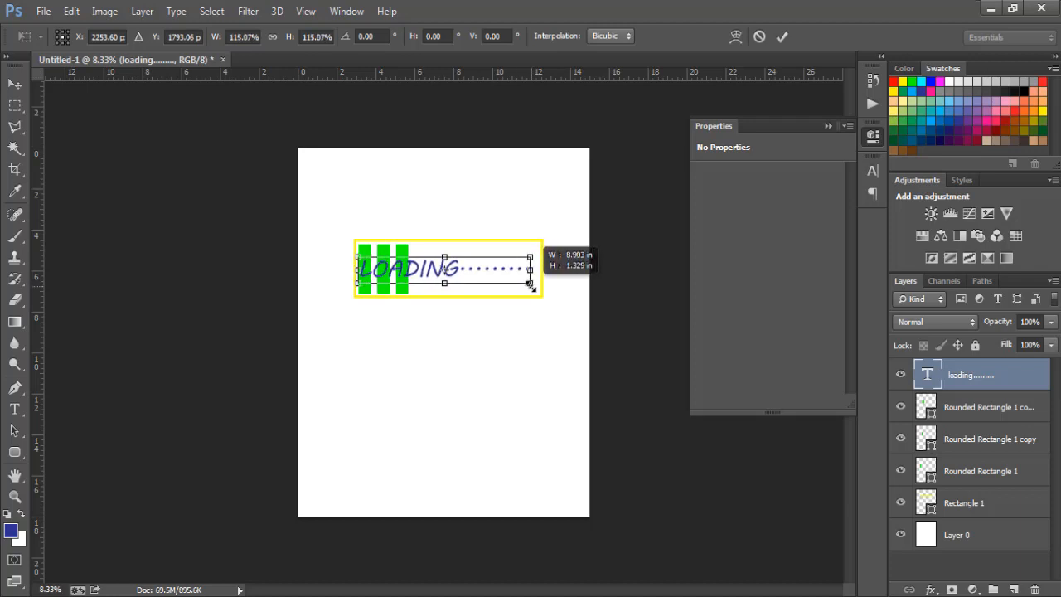
drag(532, 286, 533, 287)
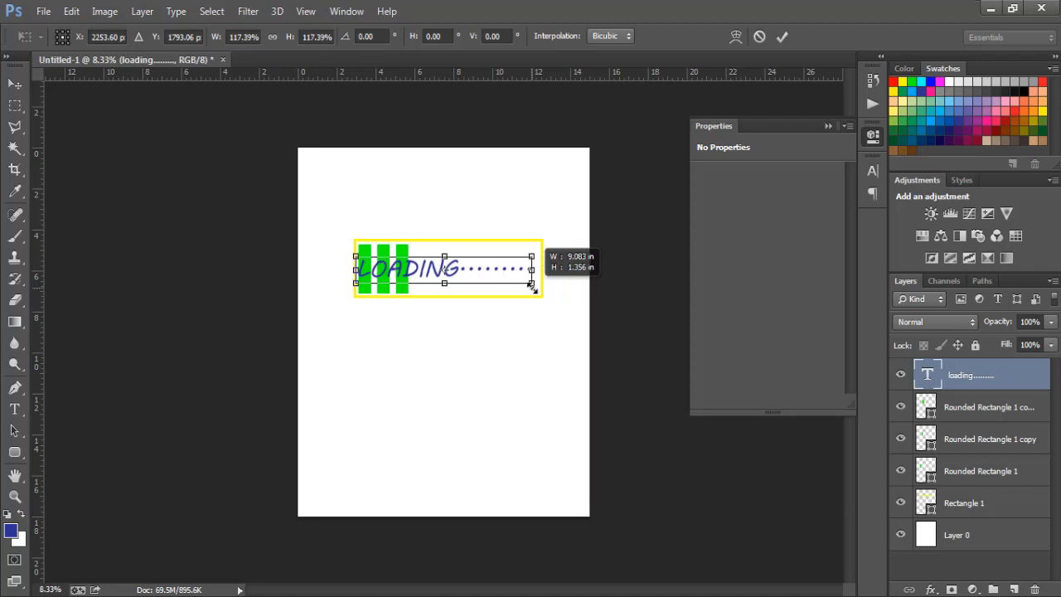
drag(533, 286, 533, 286)
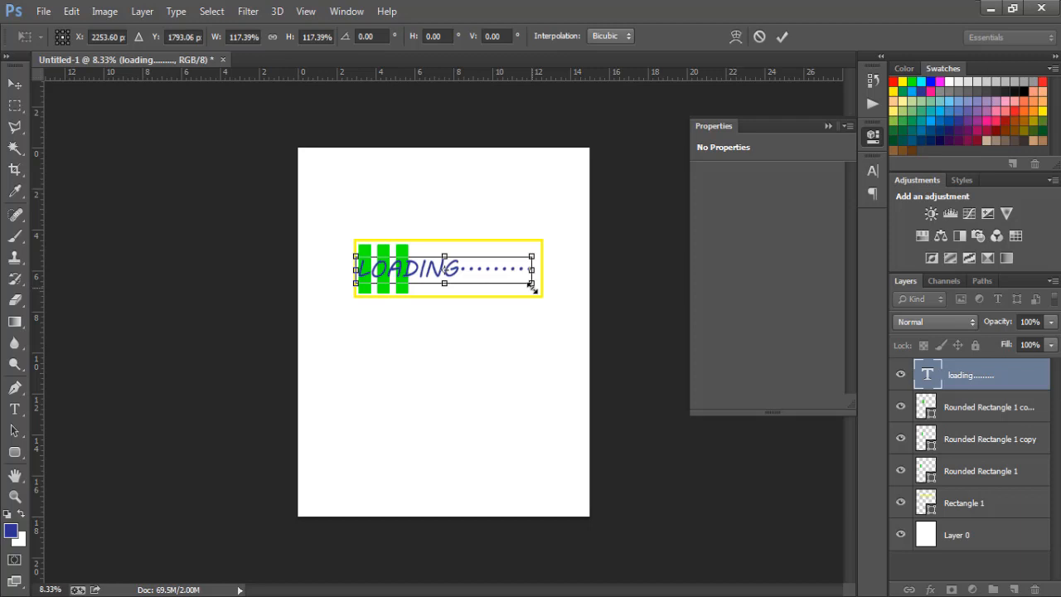
key(Return)
key(Right)
key(Right)
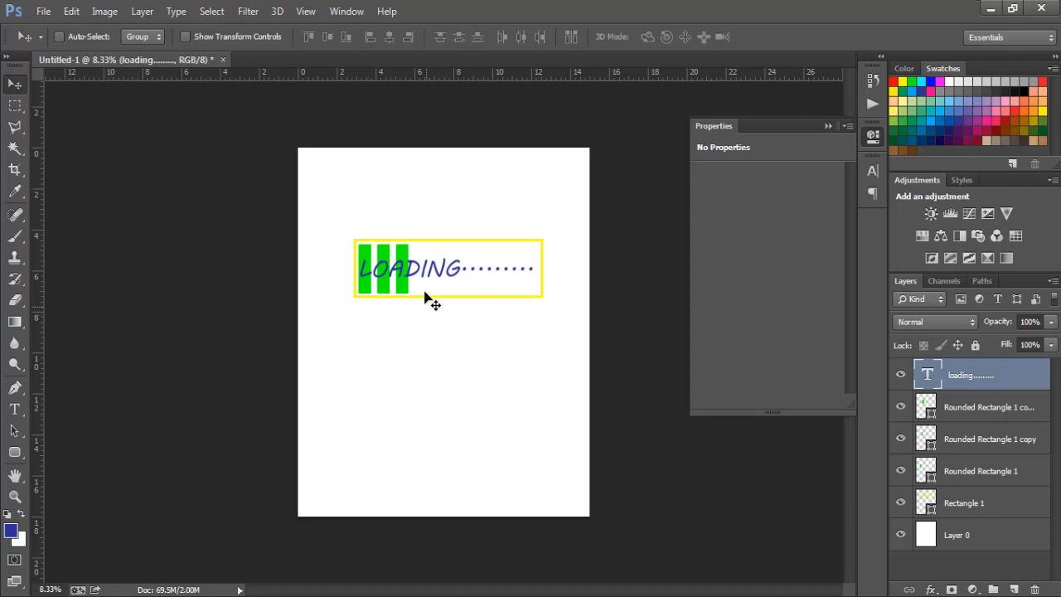
Group the LOADING text layer with the three green bar layers and the yellow frame layer
shift+click(972, 404)
shift+click(976, 438)
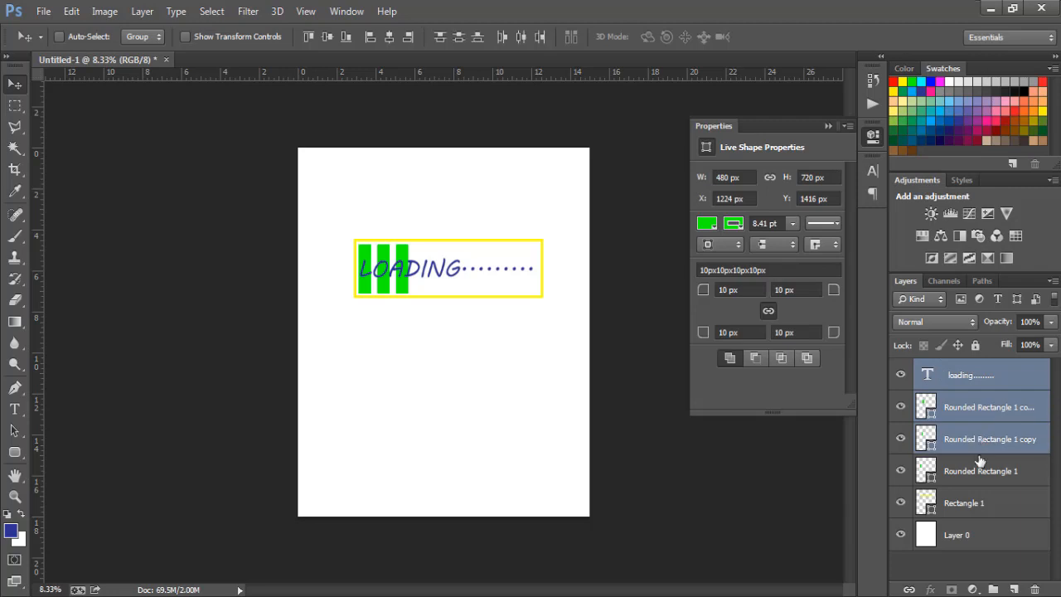
shift+click(981, 470)
shift+click(983, 501)
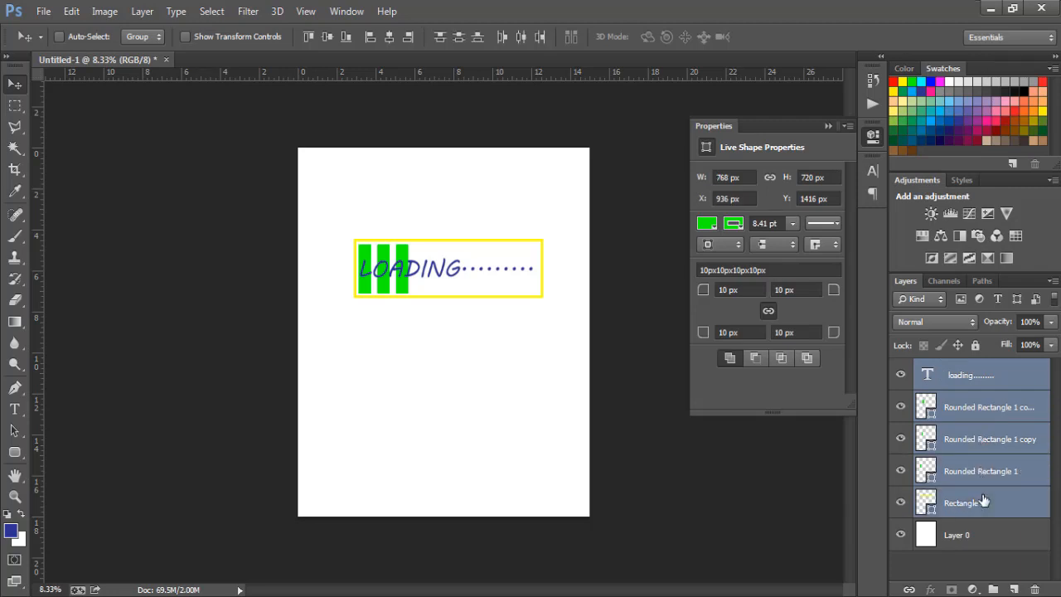
key(ctrl+g)
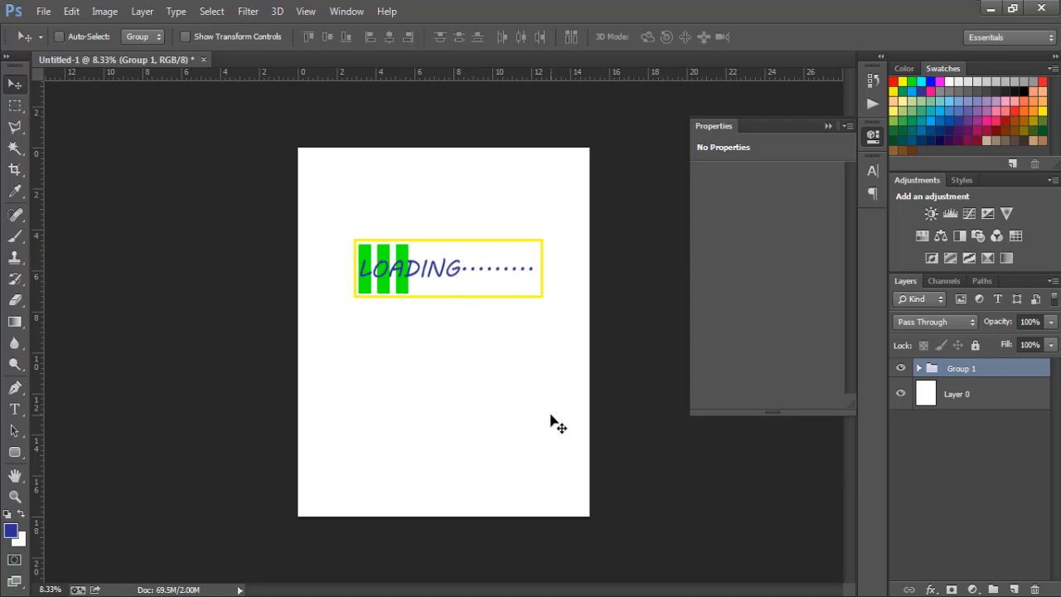
Enlarge the loading-bar group proportionally about its center so it spans most of the canvas width
key(ctrl+t)
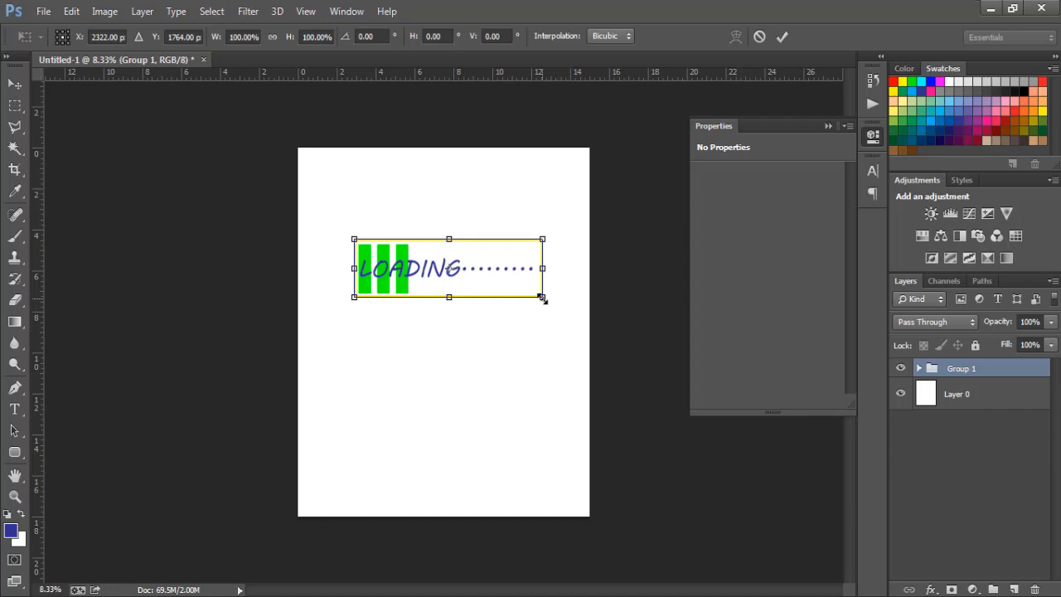
drag(543, 298, 562, 320)
key(Return)
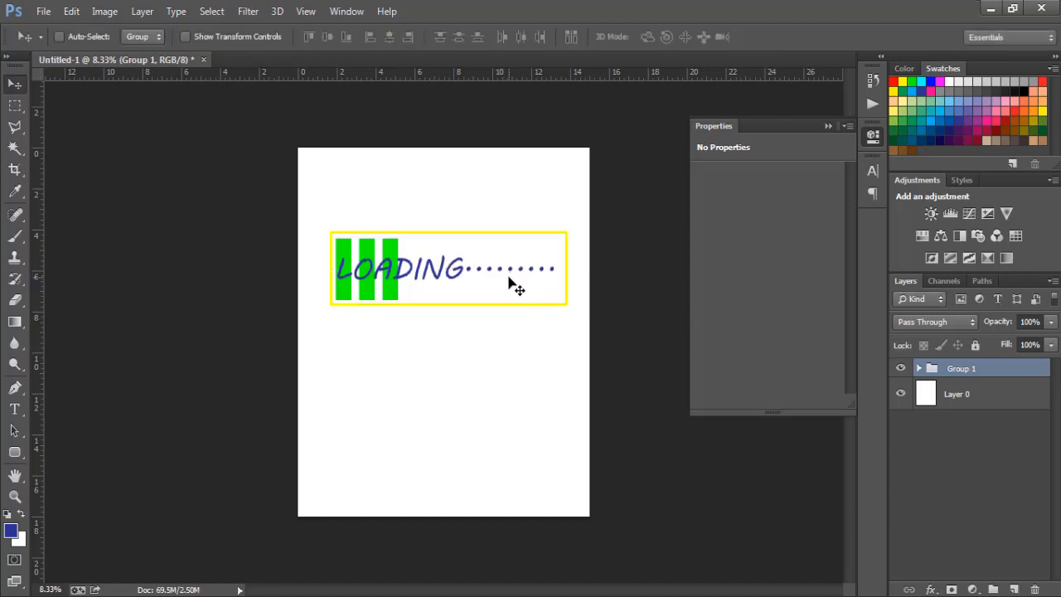
Center the loading-bar group horizontally on the white background layer, and reselect only the group
shift+click(965, 402)
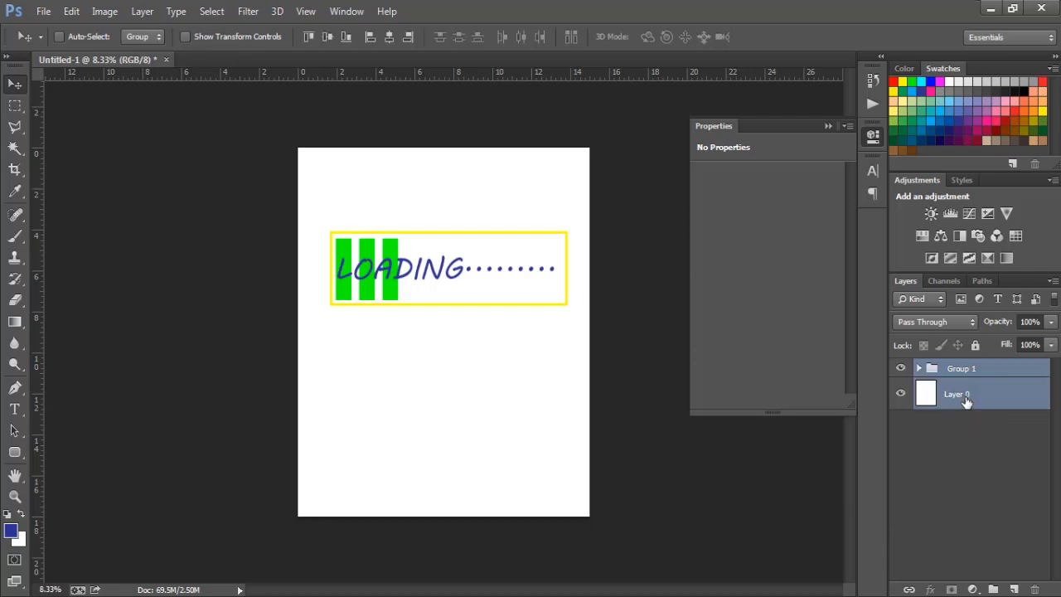
click(390, 42)
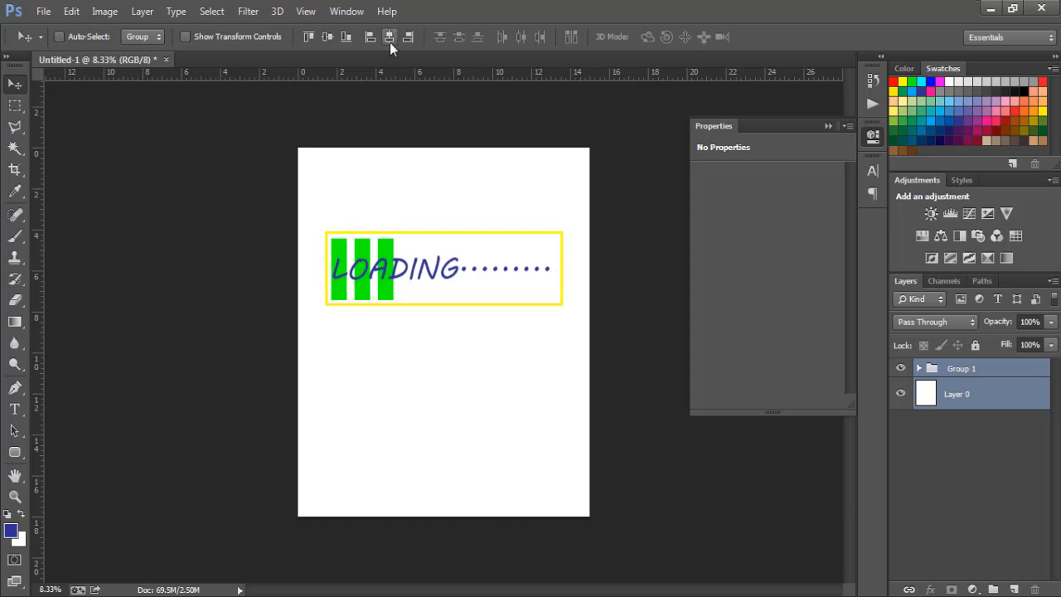
click(972, 370)
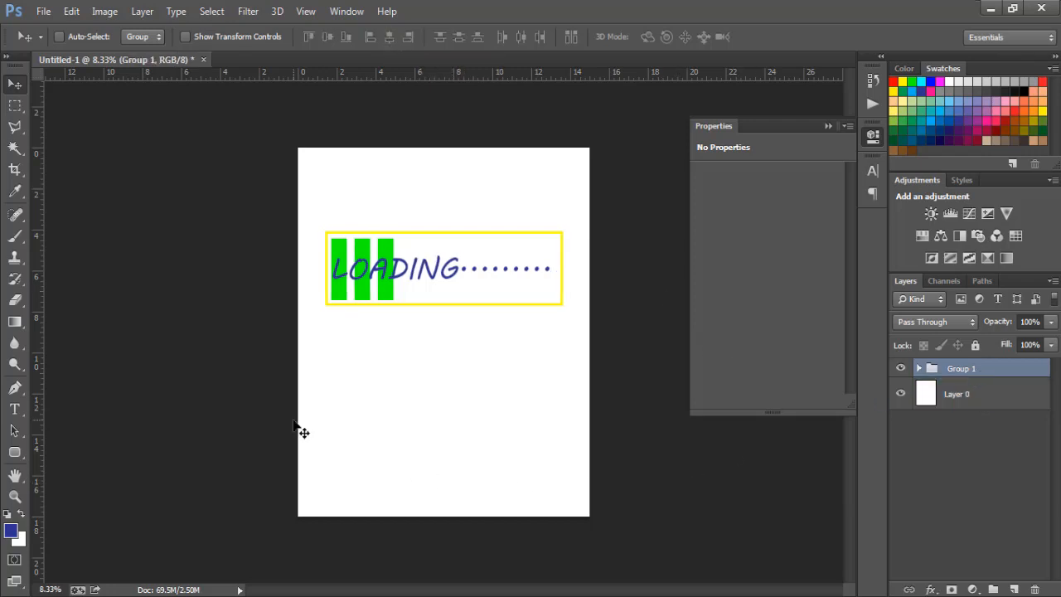
Draw a thin upright rectangle about 36 × 468 px just below the yellow frame's lower-left corner, at about X 432 px, Y 2376 px
click(14, 453)
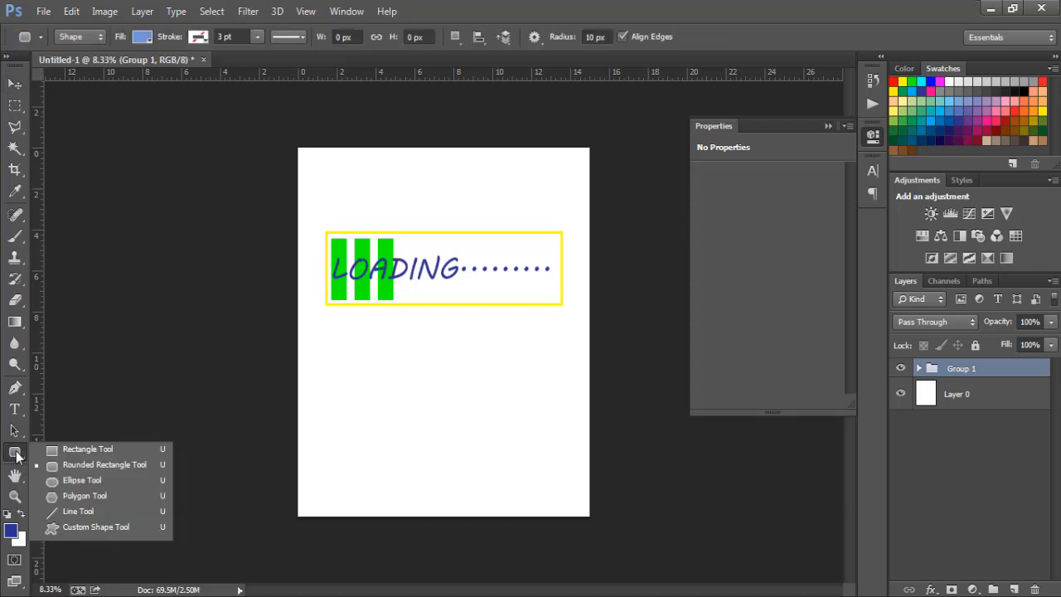
click(63, 448)
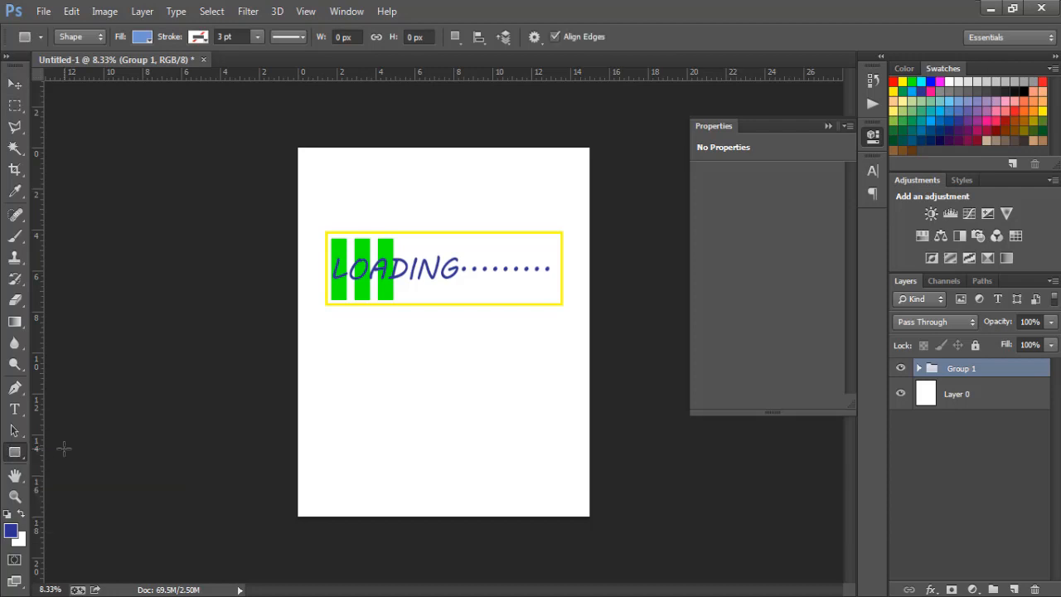
drag(326, 311, 328, 341)
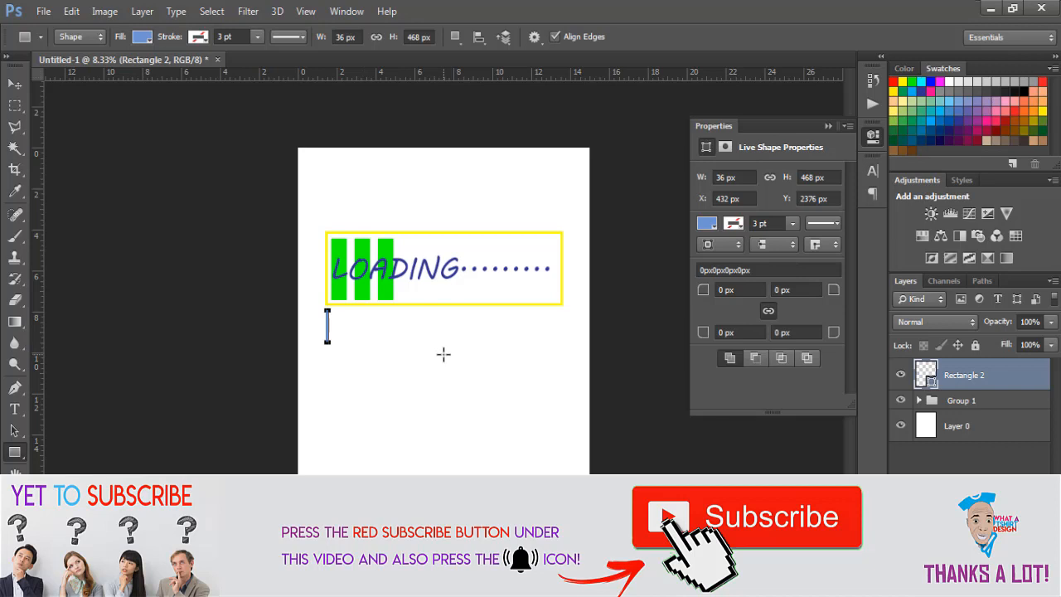
Recolor the thin upright rectangle to the frame's yellow (ffff00), and delete that rectangle's layer
double_click(920, 373)
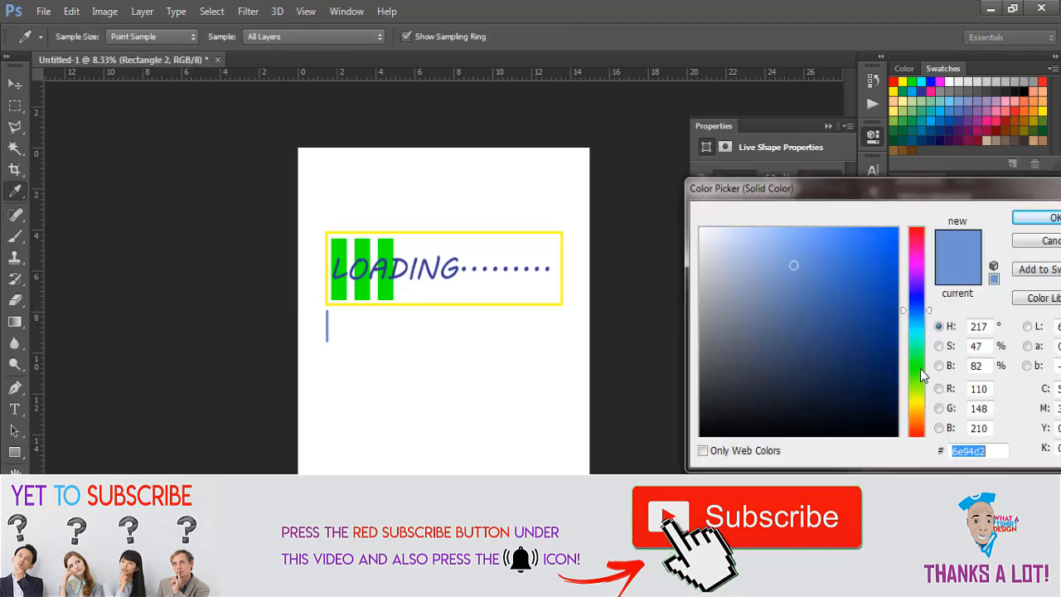
click(568, 296)
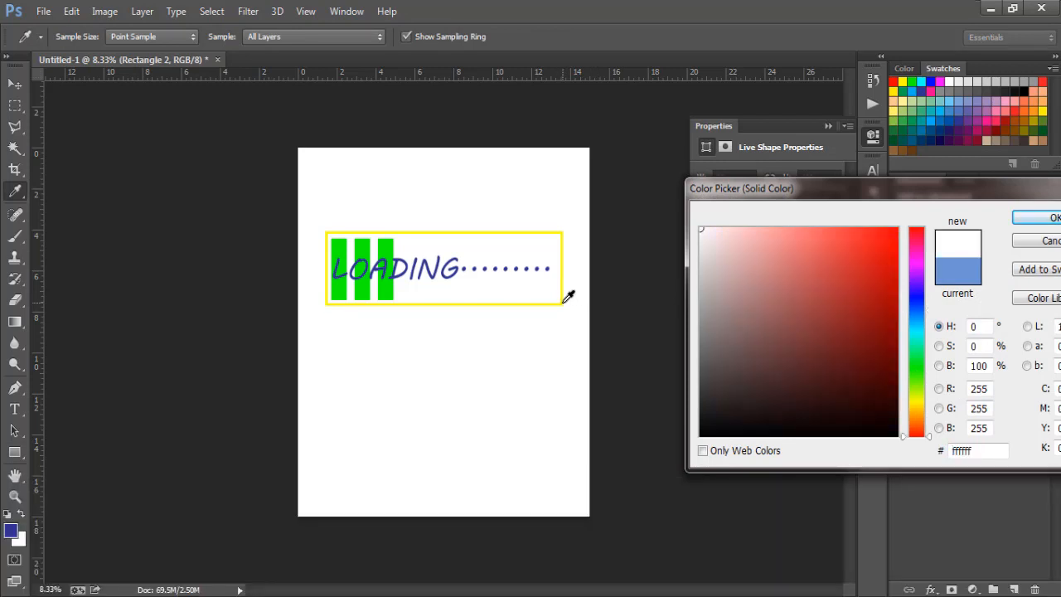
click(568, 296)
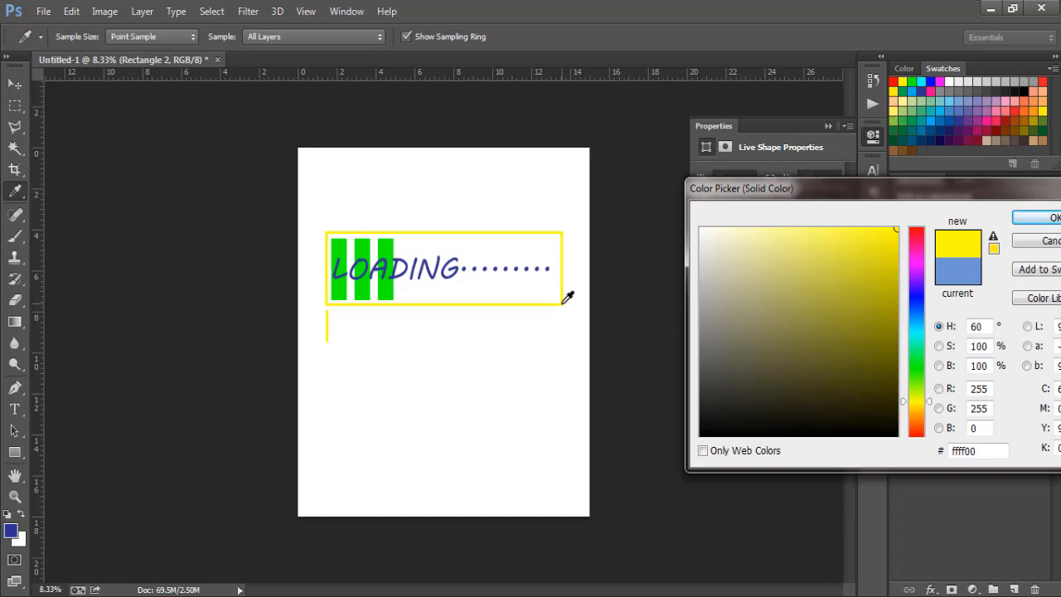
click(1048, 221)
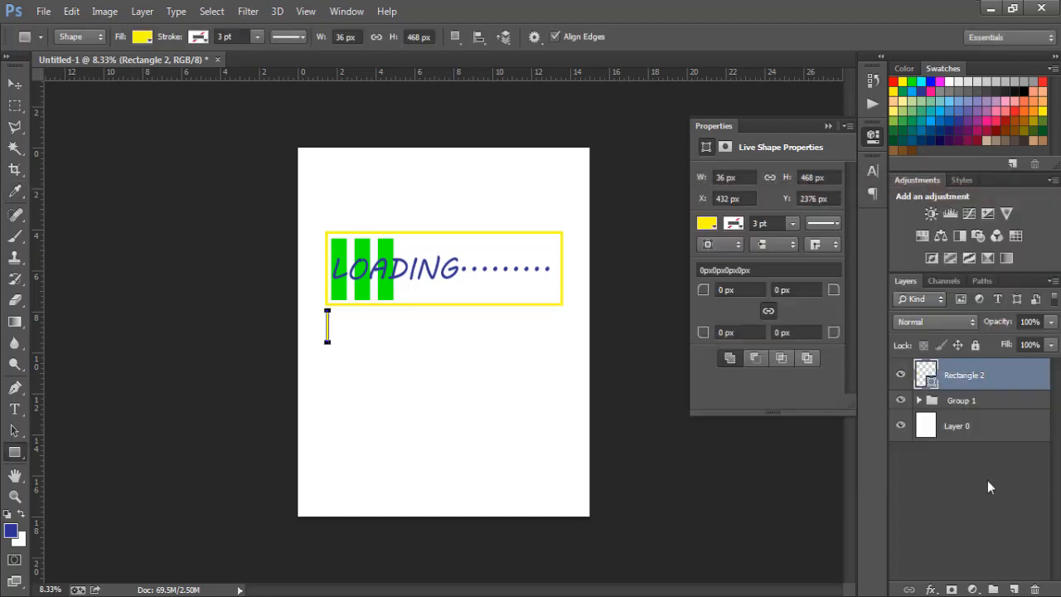
key(Delete)
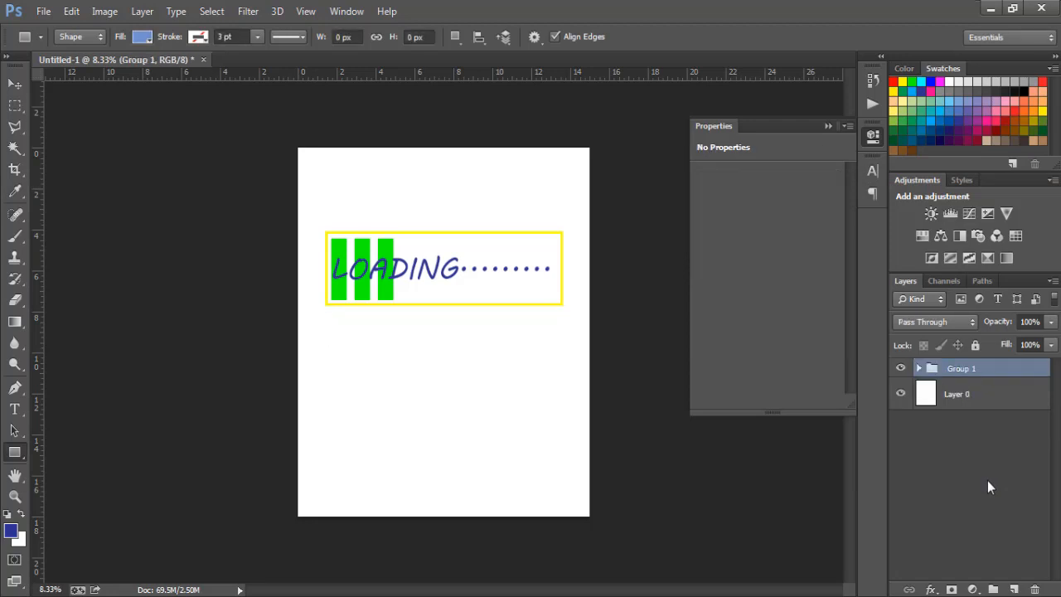
Add the text "35.7%" in MV Boli below the left part of the yellow frame
click(14, 409)
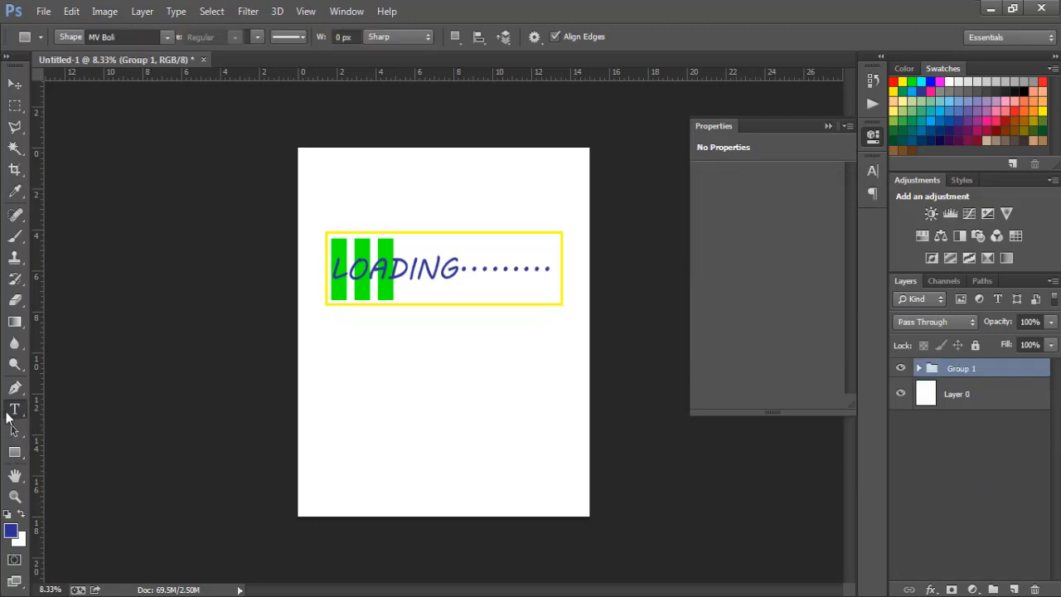
click(329, 370)
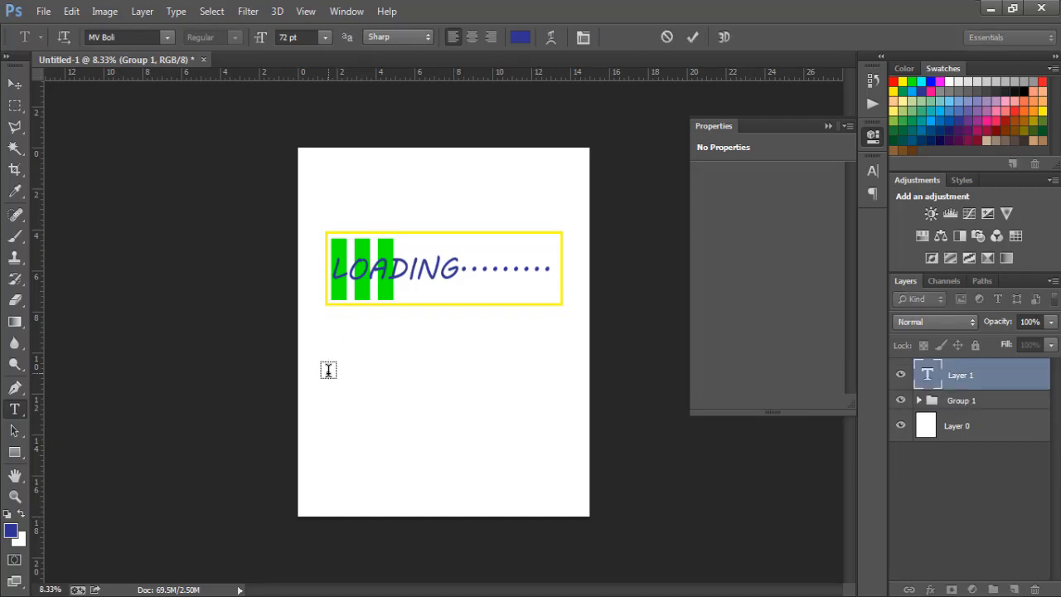
text(35.7%)
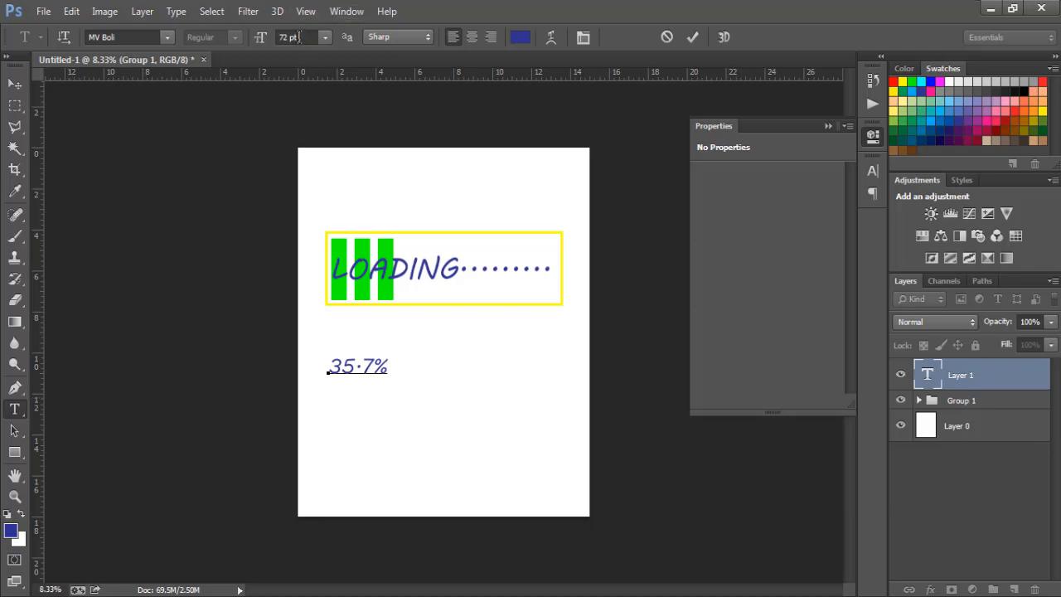
Set the 35.7% text size to 60 pt and move the text just beneath the yellow frame's lower-left corner
key(ctrl+a)
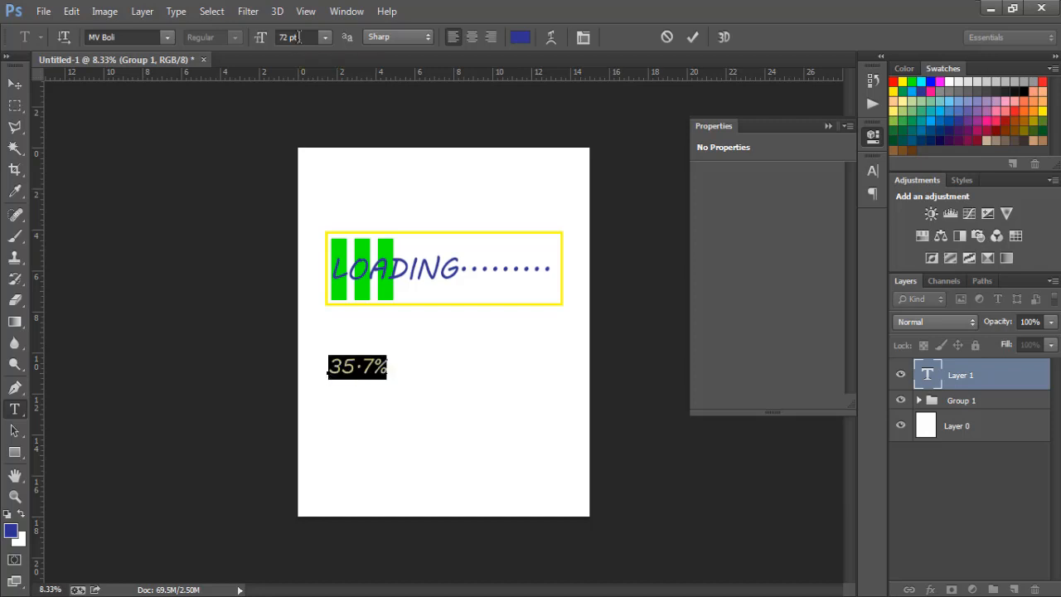
click(312, 38)
key(Down)
key(Down)
key(Down)
key(Down)
key(Down)
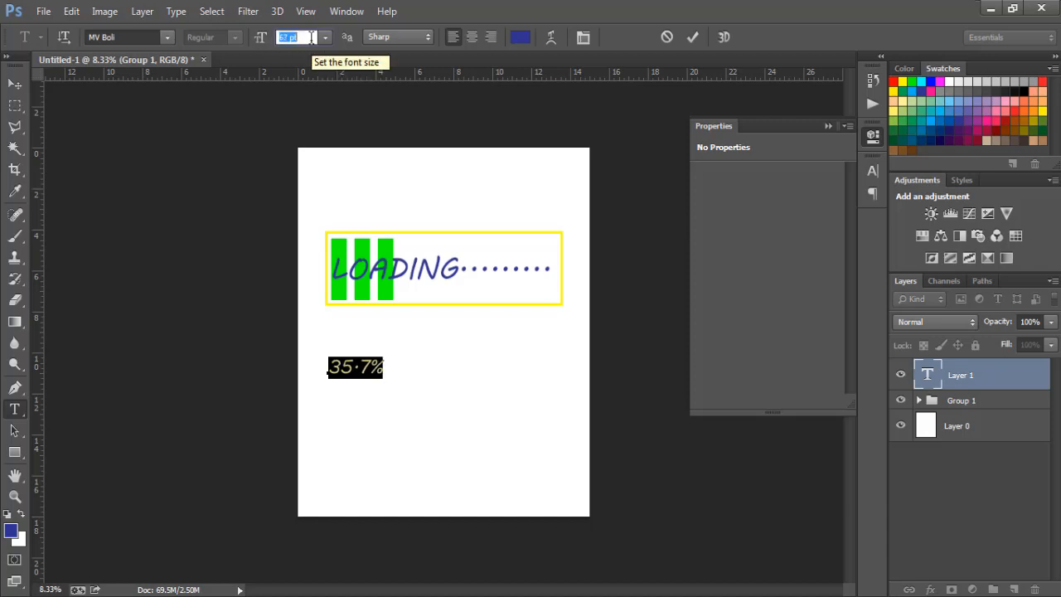
key(Down)
key(Down)
key(Down)
key(Down)
key(Down)
key(Down)
key(Down)
key(Down)
key(Down)
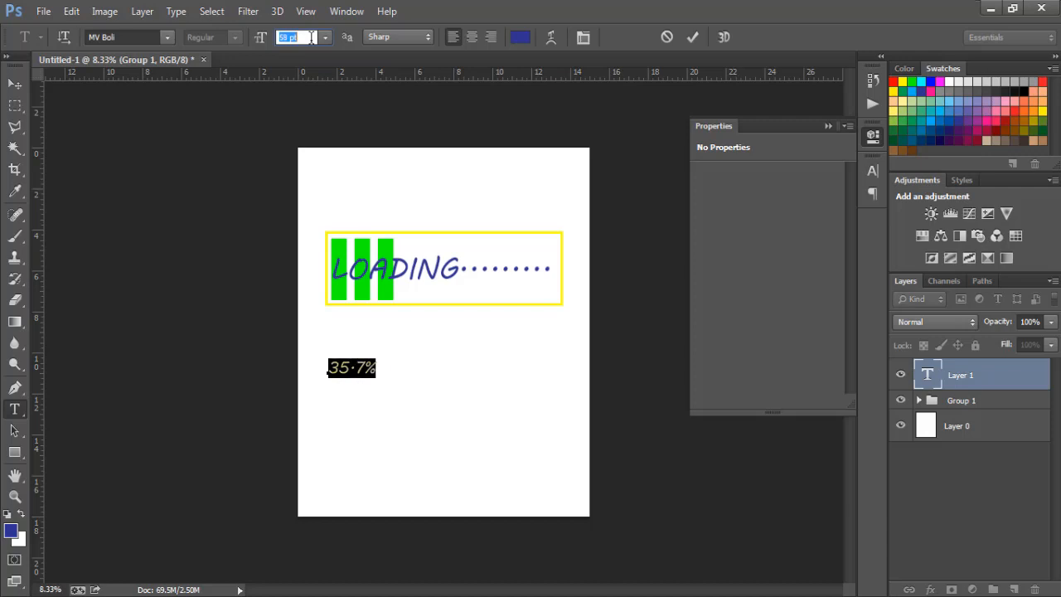
key(Up)
key(Up)
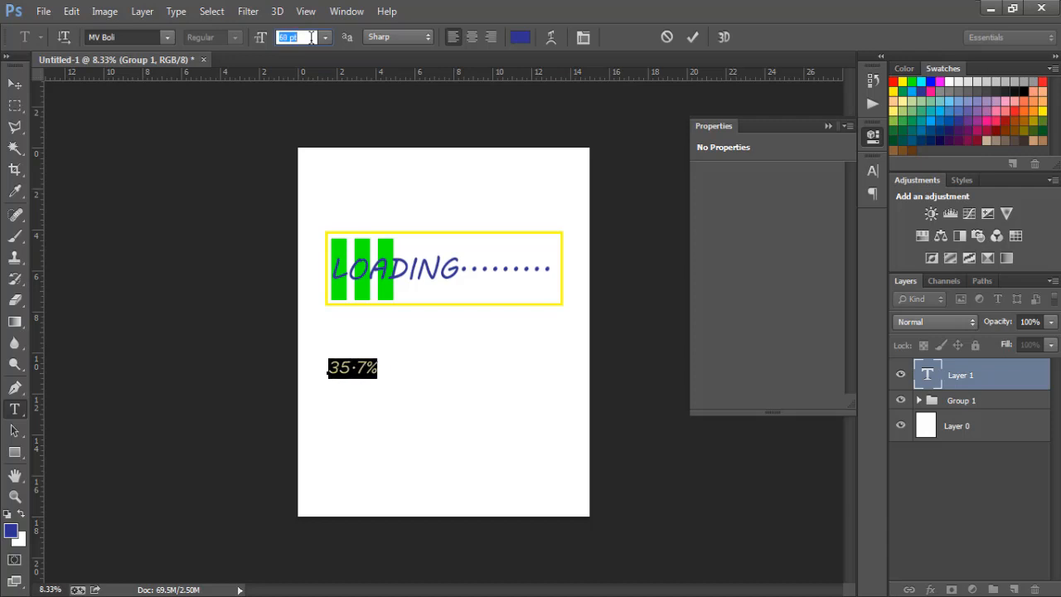
click(15, 84)
drag(364, 370, 358, 329)
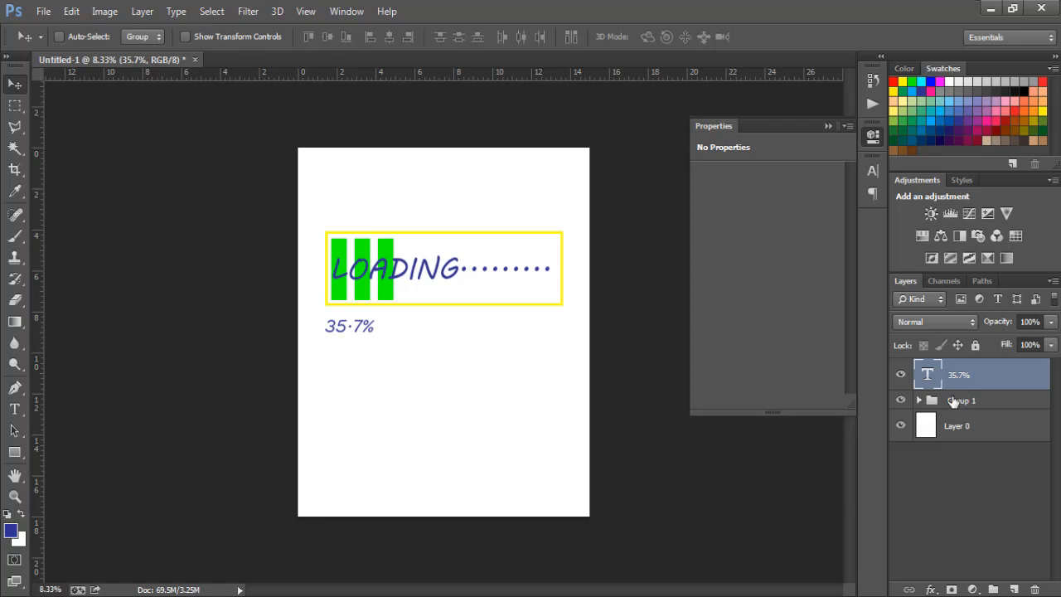
click(954, 401)
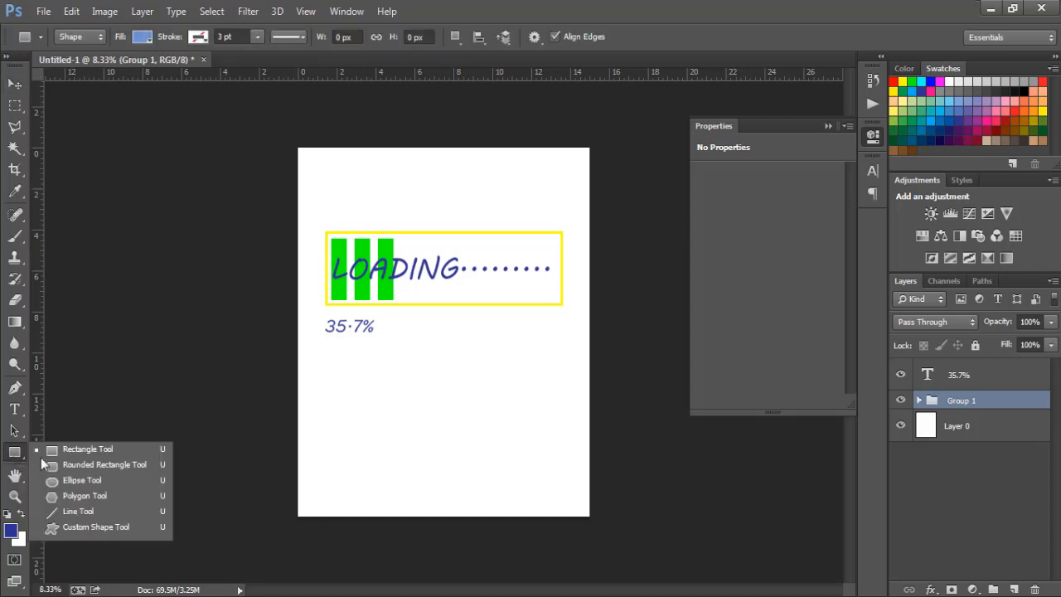
click(70, 466)
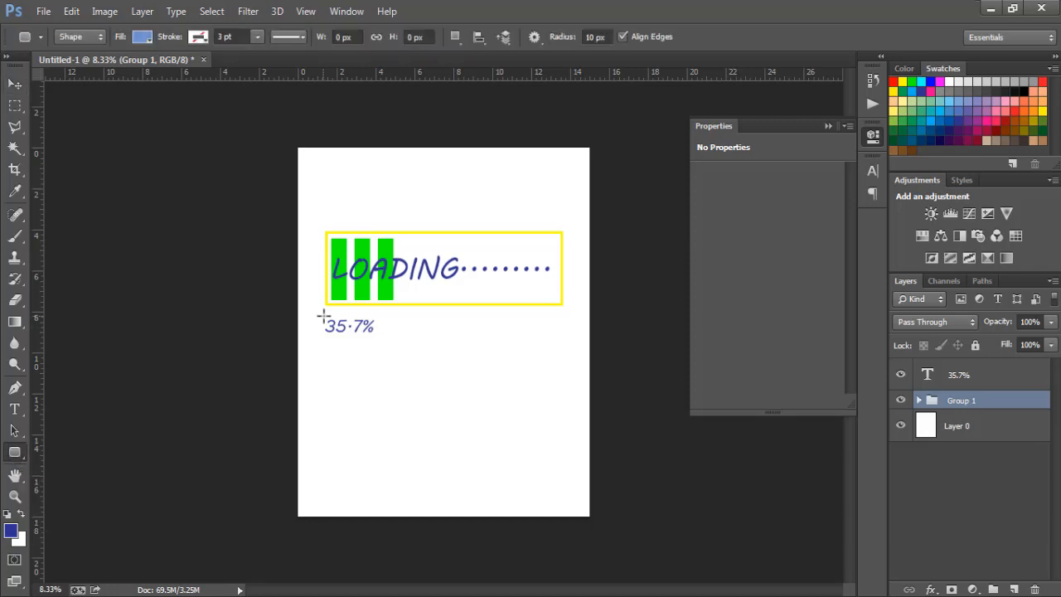
drag(324, 317, 376, 335)
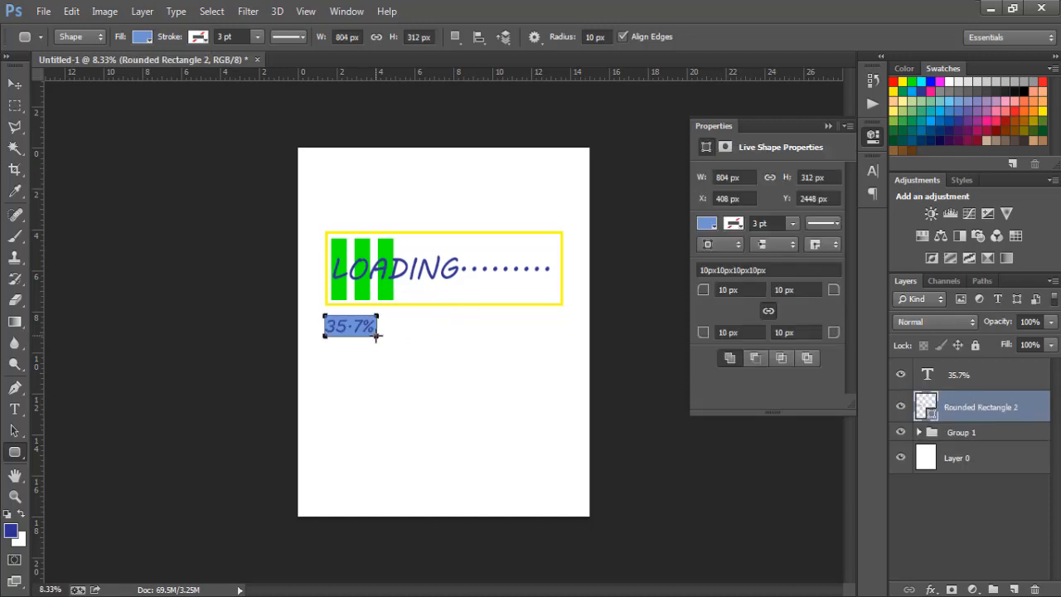
click(901, 408)
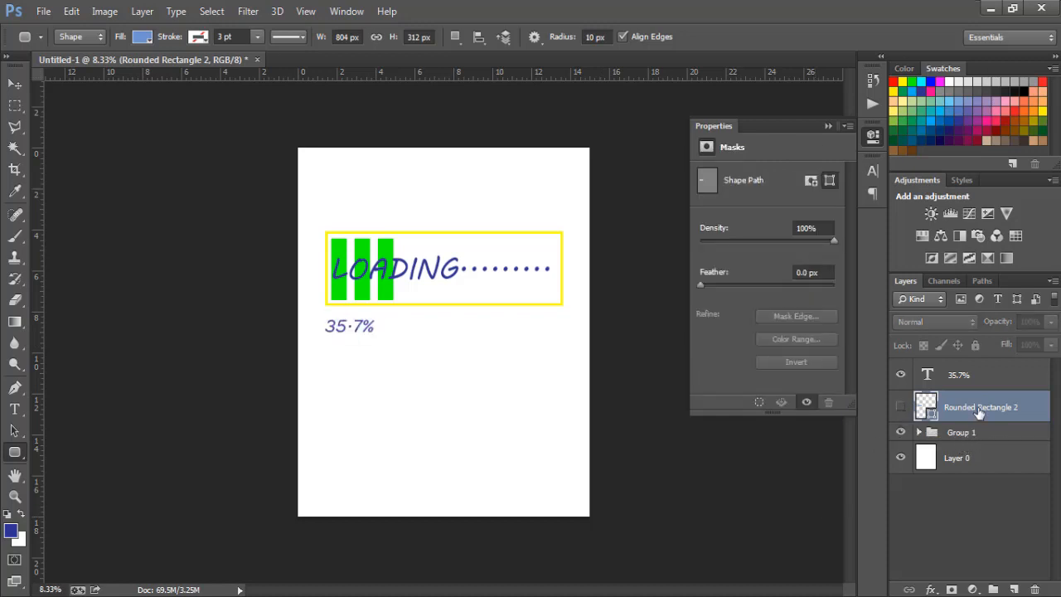
key(Delete)
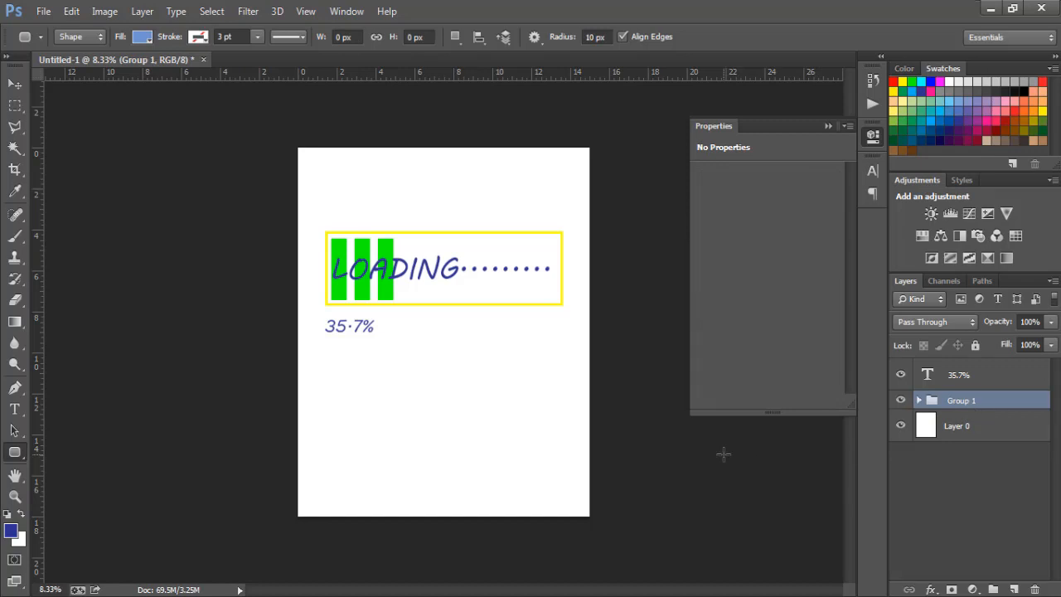
Add the 60 pt text "Dreams!" and place it beneath the yellow frame's lower-right corner, level with the 35.7% text
click(14, 408)
click(441, 416)
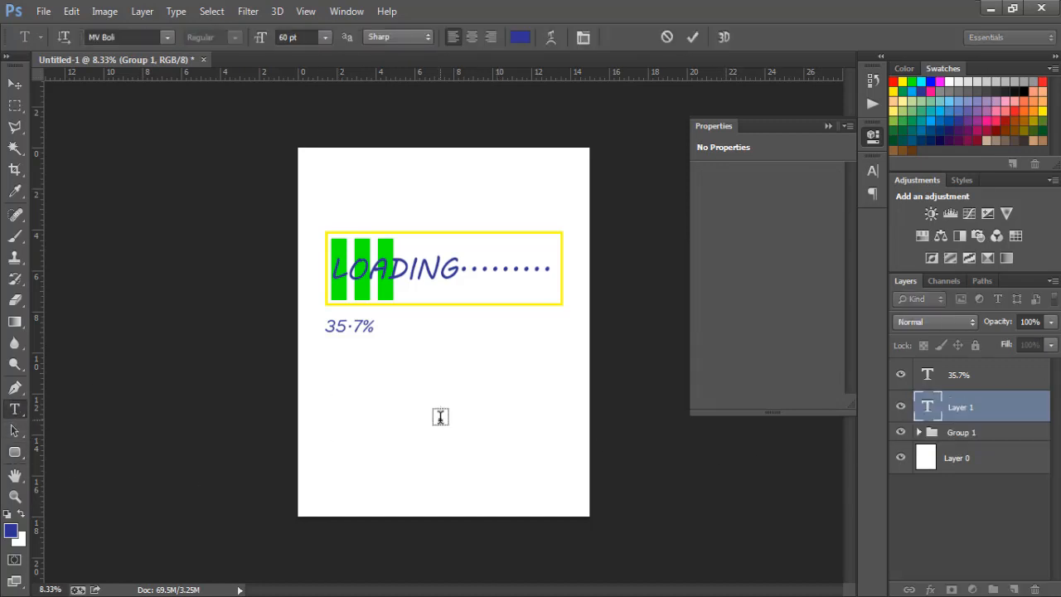
text(6)
key(BackSpace)
text(DREAMS)
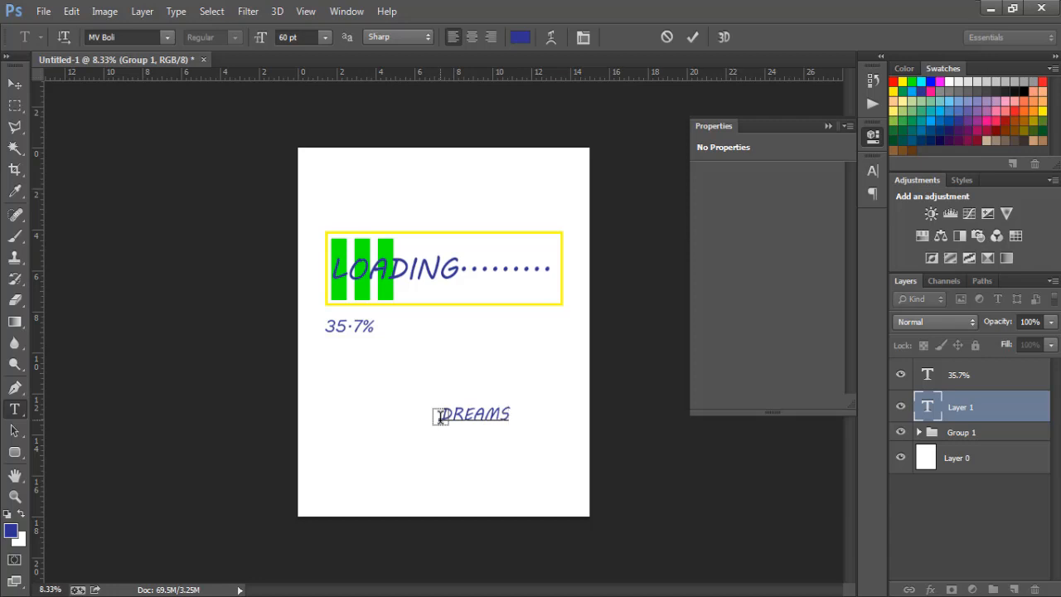
key(ctrl+a)
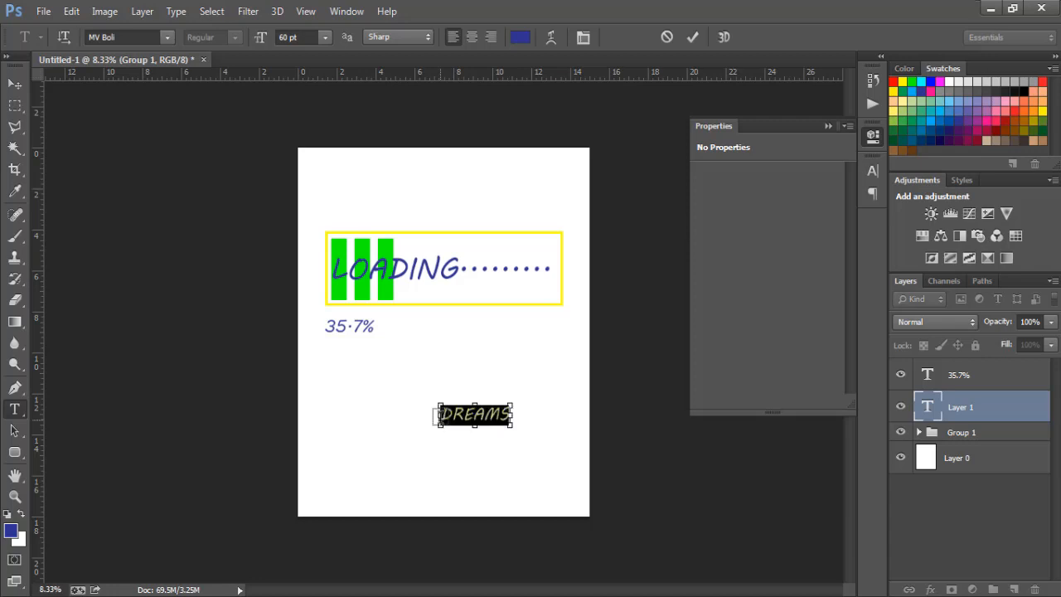
click(508, 412)
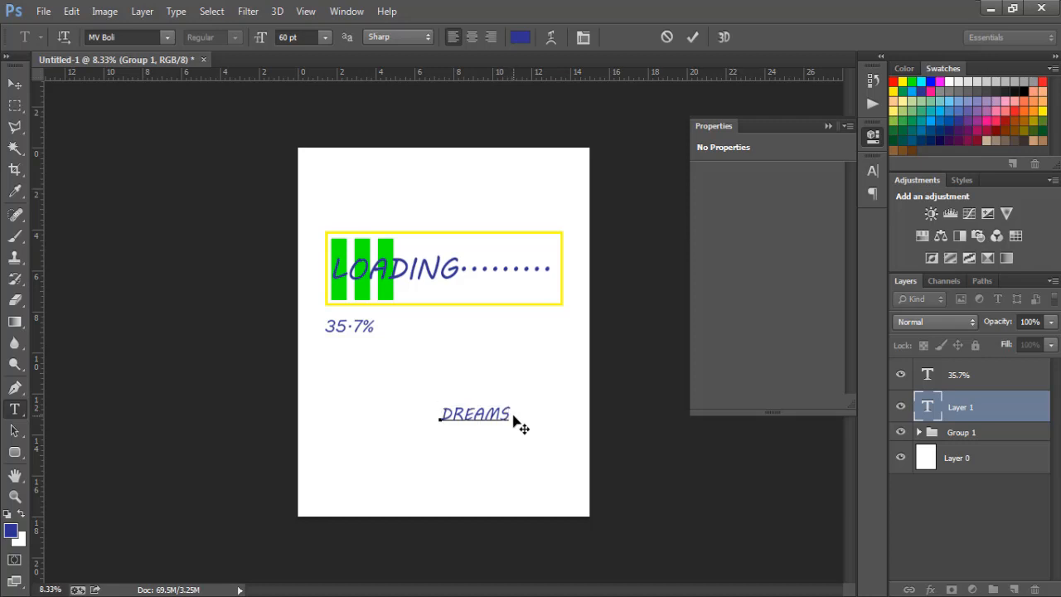
text(!)
click(15, 84)
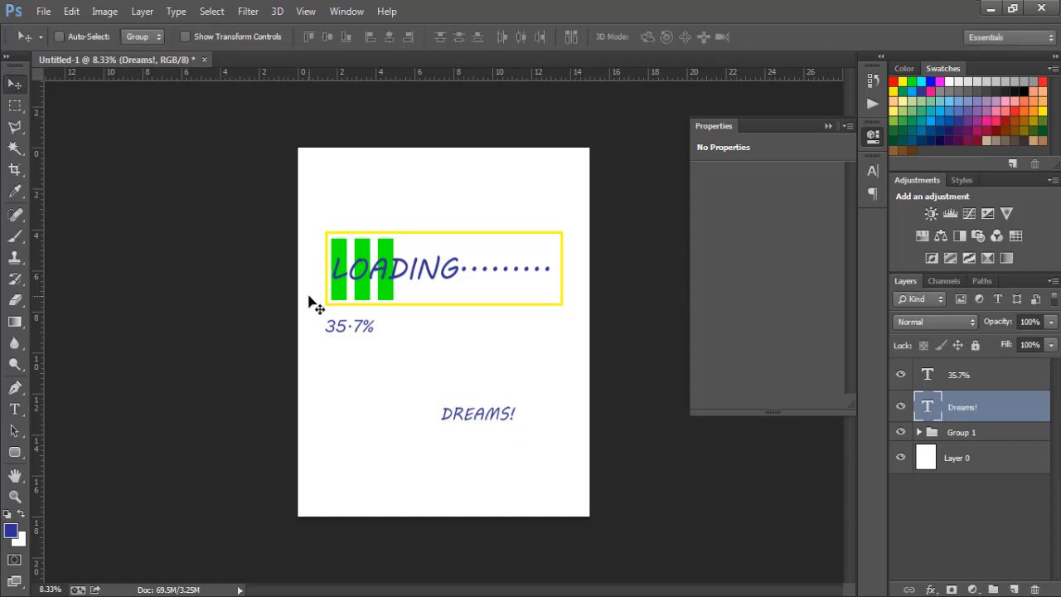
drag(507, 417, 557, 332)
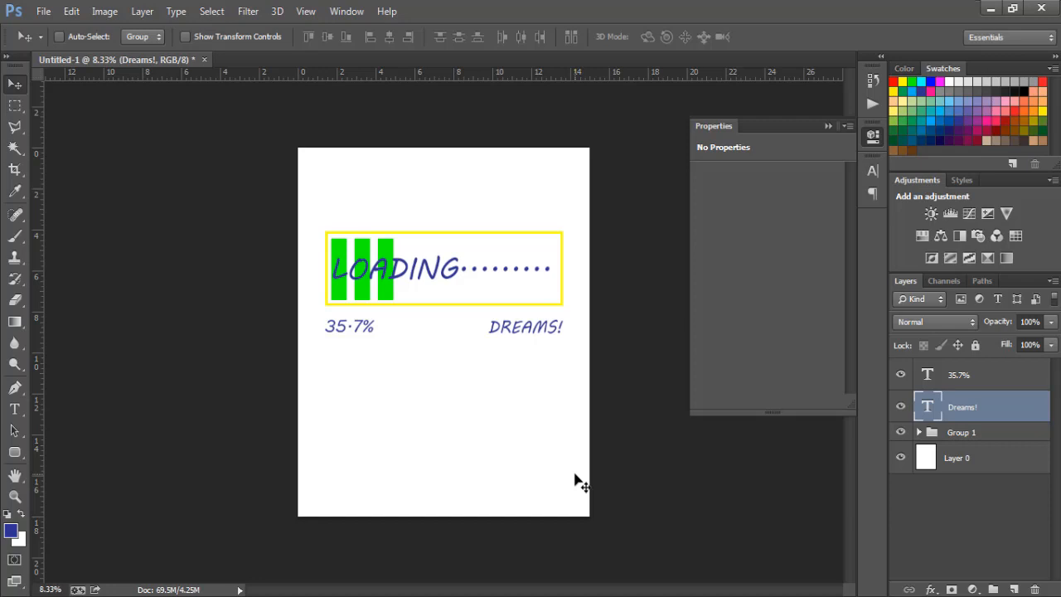
Hide the white background layer and save the document in the Pictures library as Loading in Photoshop (PSD) format
click(901, 457)
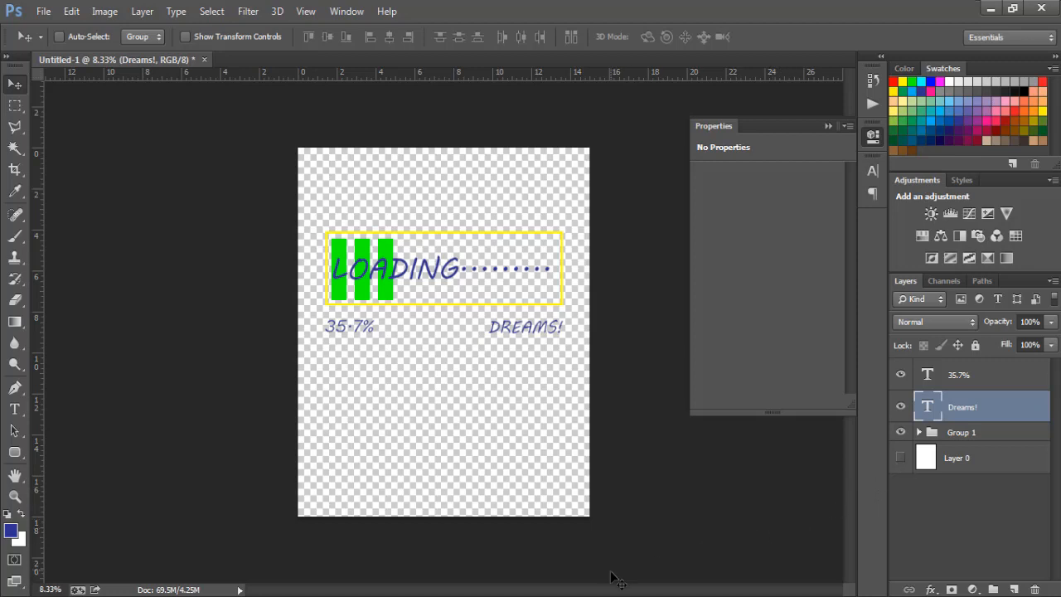
click(48, 12)
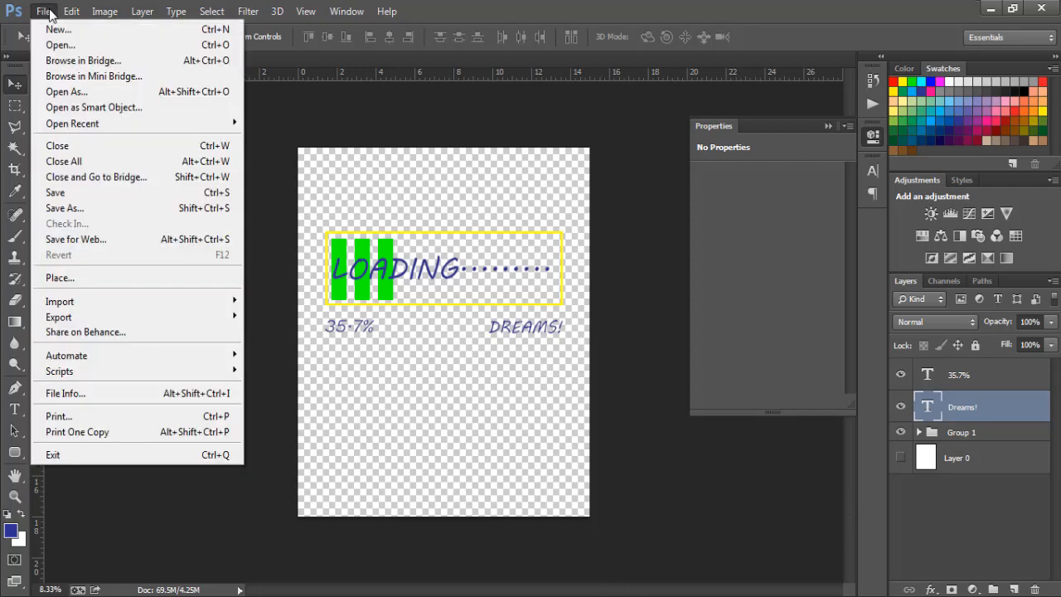
click(59, 209)
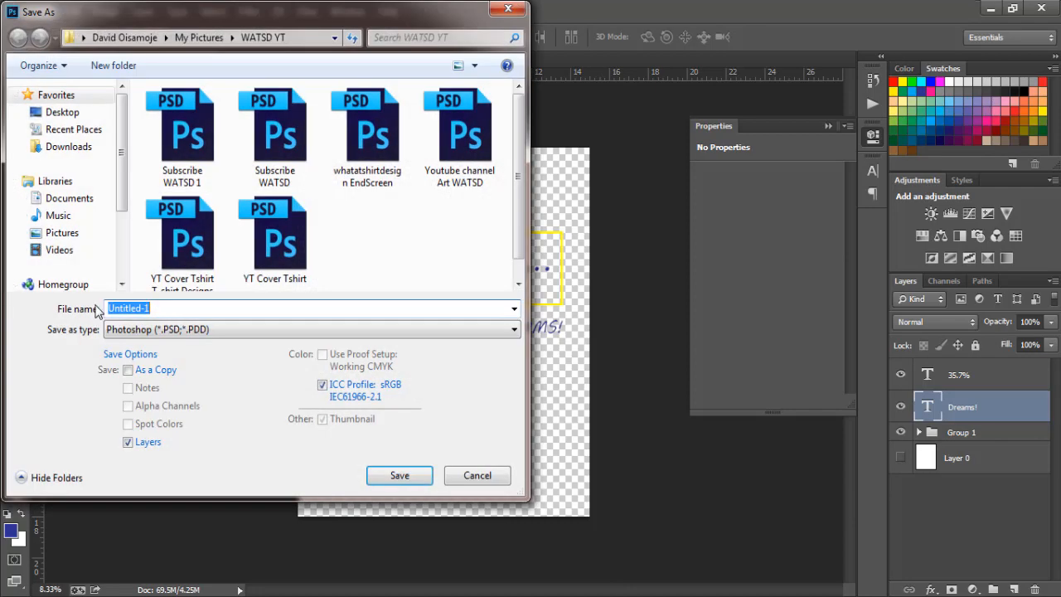
click(59, 236)
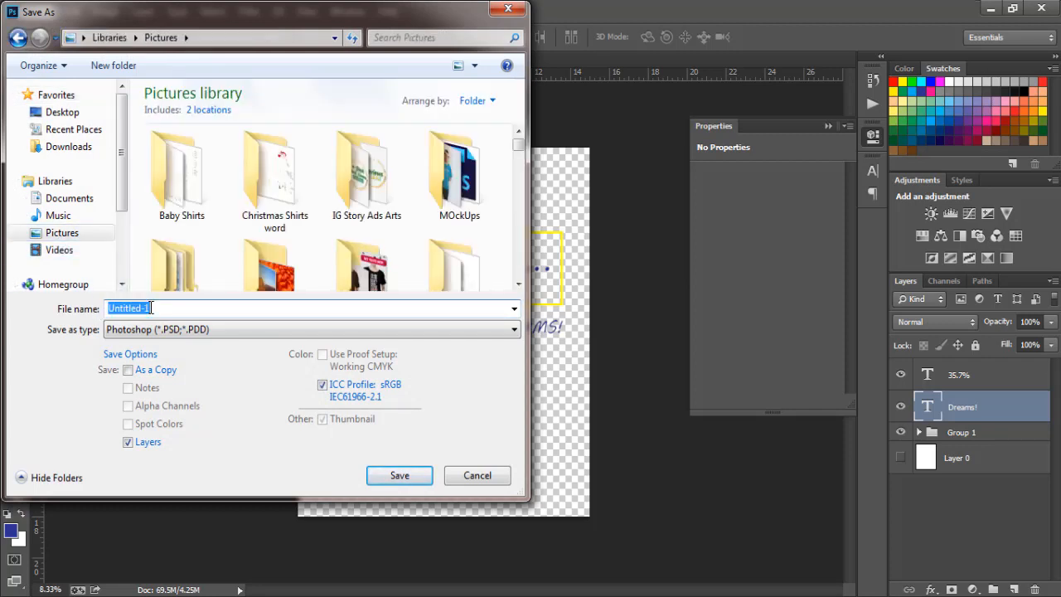
text(Loading)
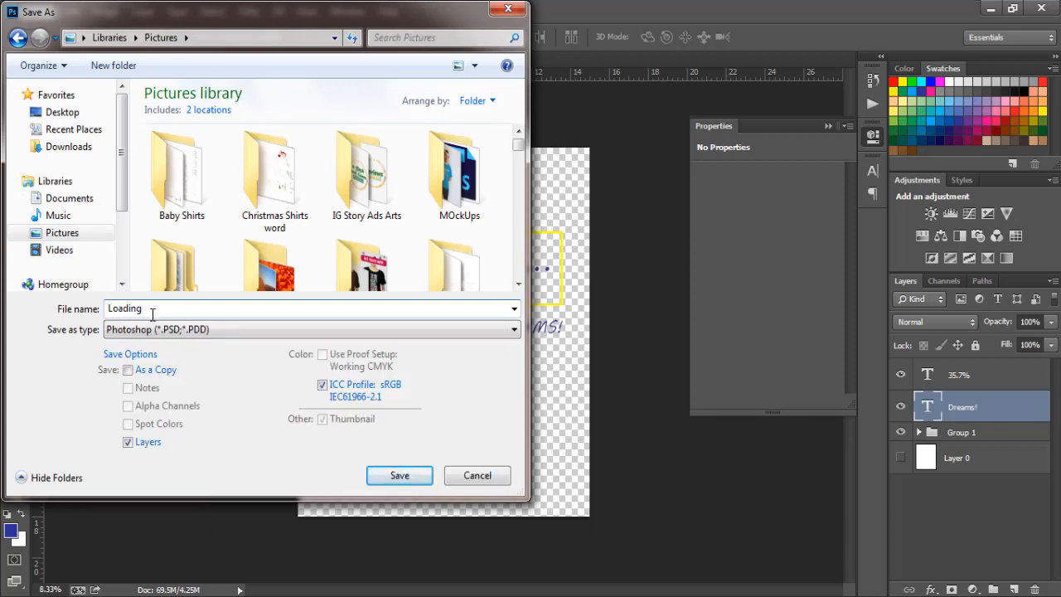
click(399, 476)
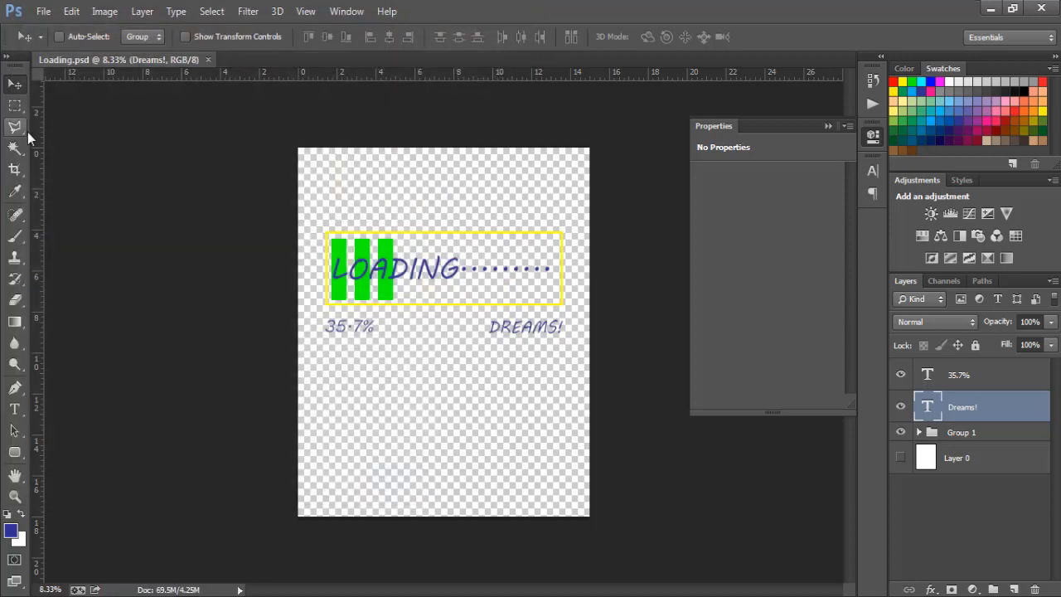
Save a PNG version of the artwork named Loading in the Pictures library, accepting the PNG options
click(42, 12)
click(73, 215)
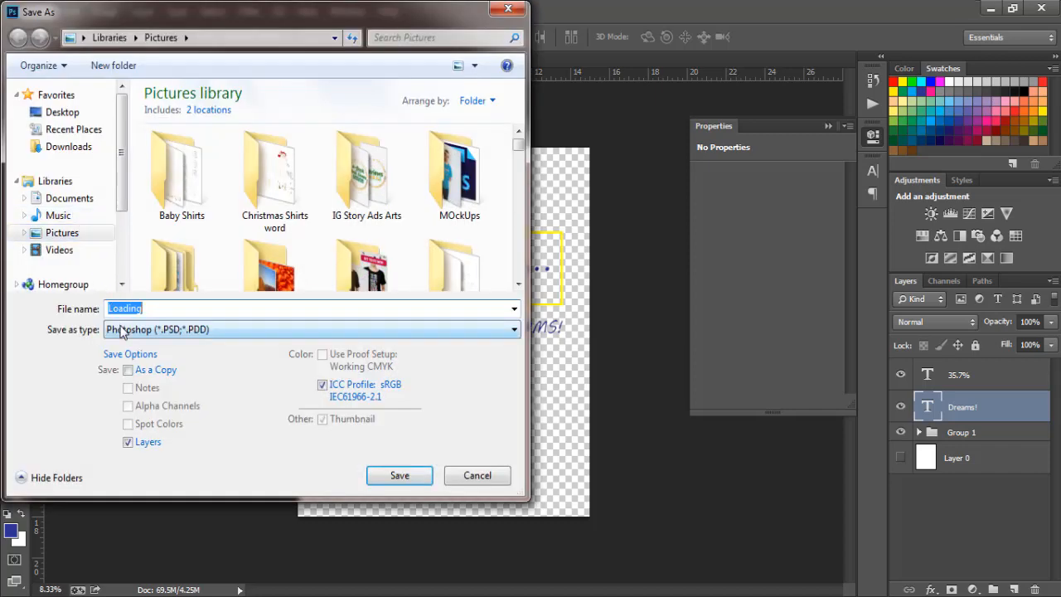
click(123, 330)
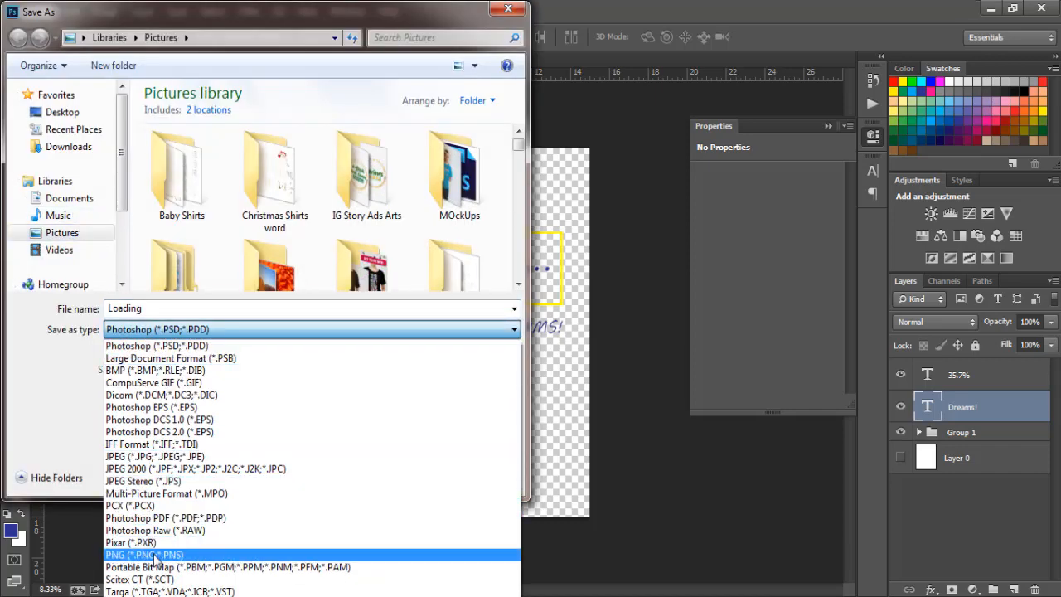
click(154, 554)
click(395, 476)
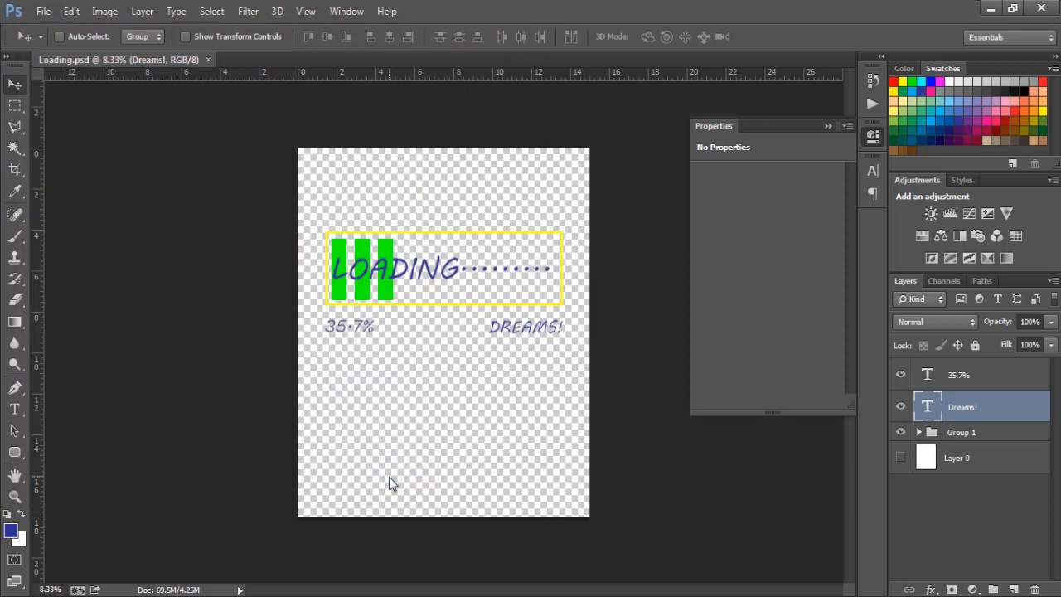
click(547, 195)
Switch to Windows Explorer and open the Pictures library
click(116, 596)
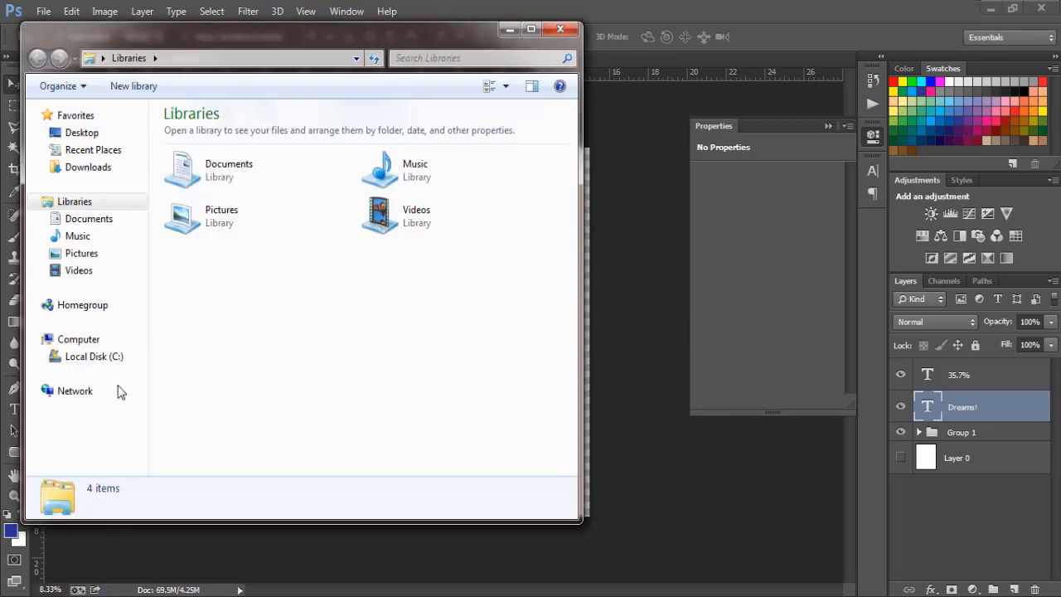
click(220, 216)
double_click(221, 216)
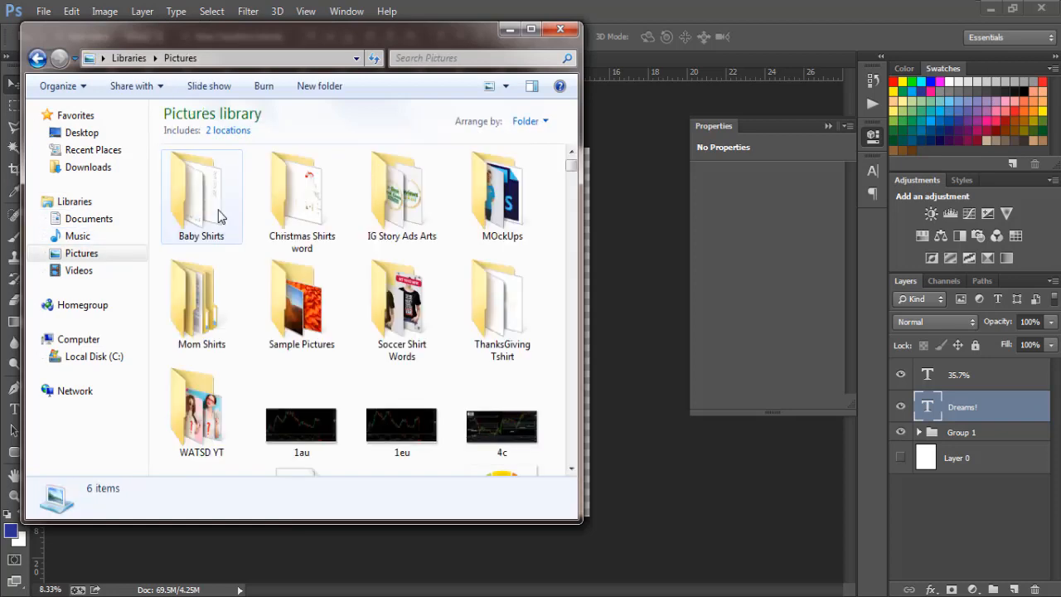
View the exported Loading PNG from the Pictures library in Windows Photo Viewer, and close the viewer and Explorer window to return to Photoshop
click(294, 316)
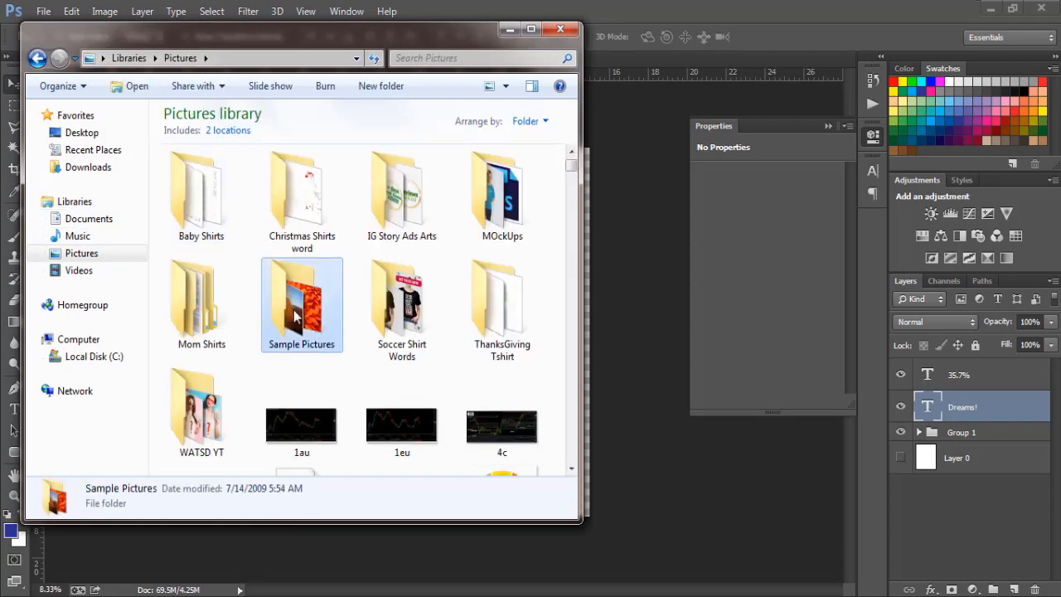
key(l)
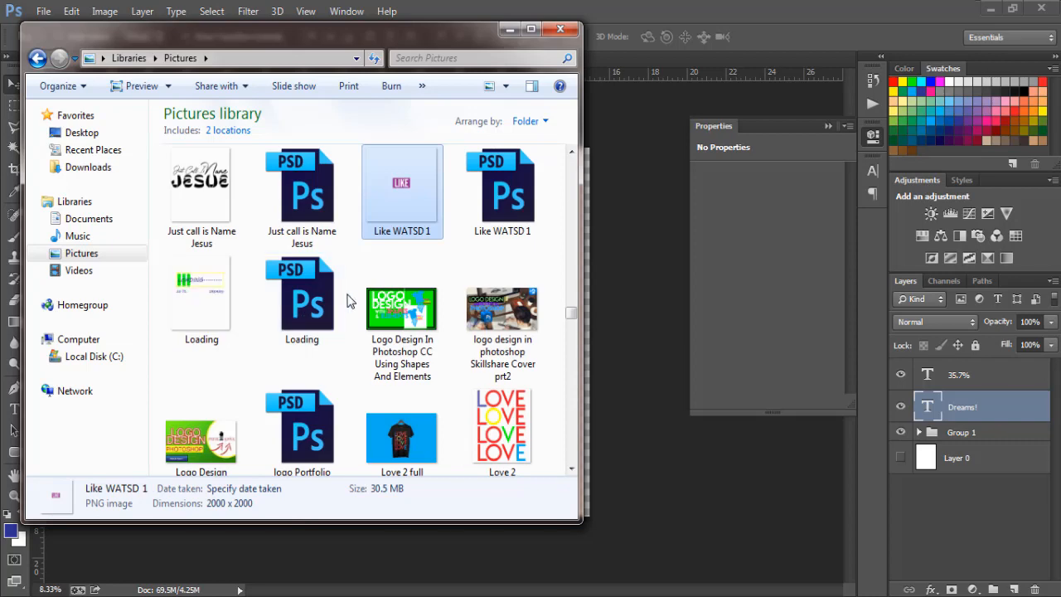
double_click(184, 291)
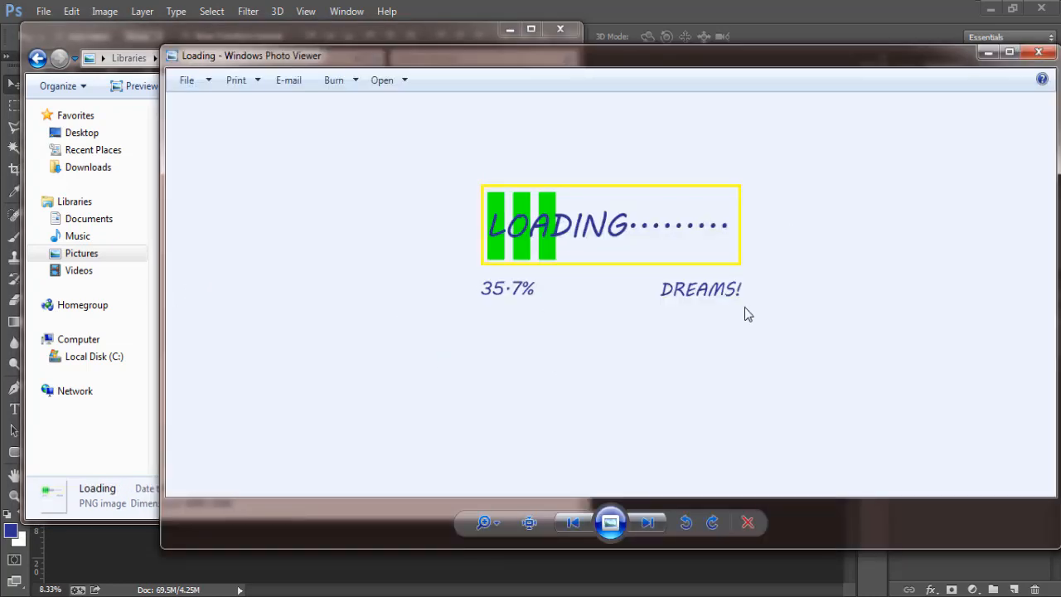
click(1038, 52)
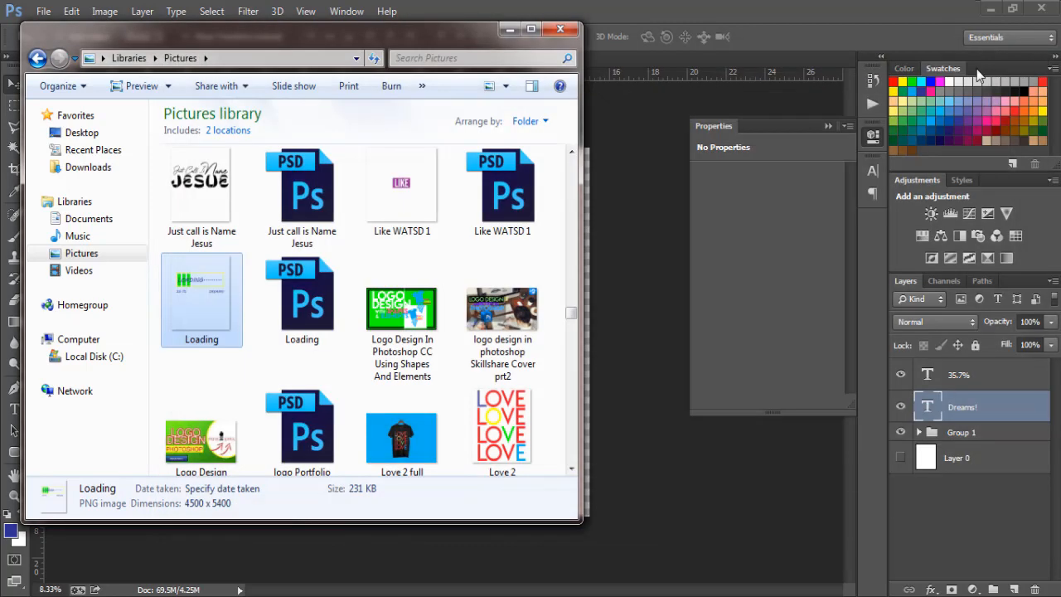
click(560, 29)
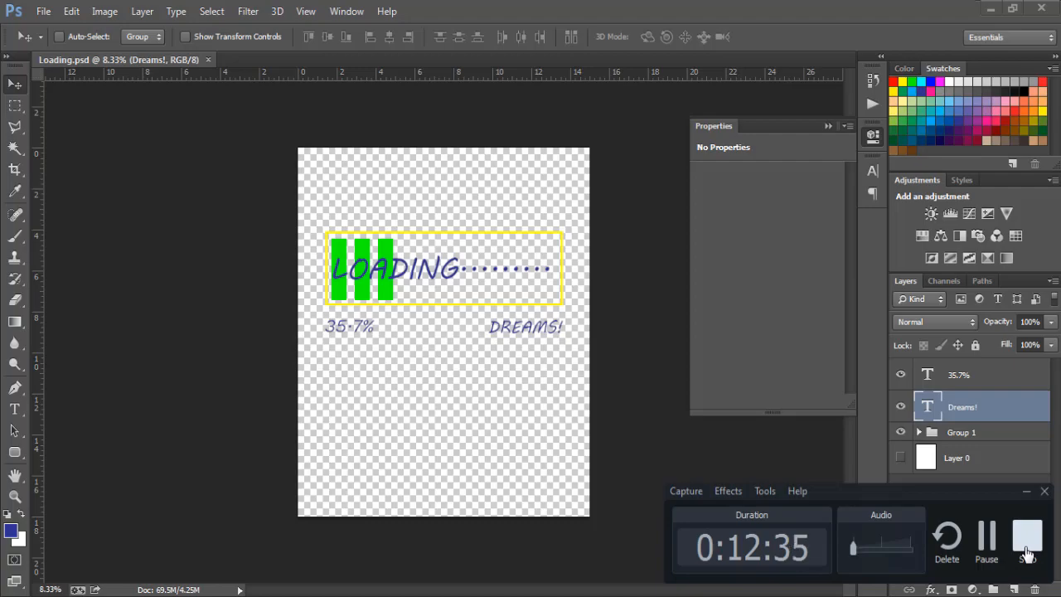
click(1027, 554)
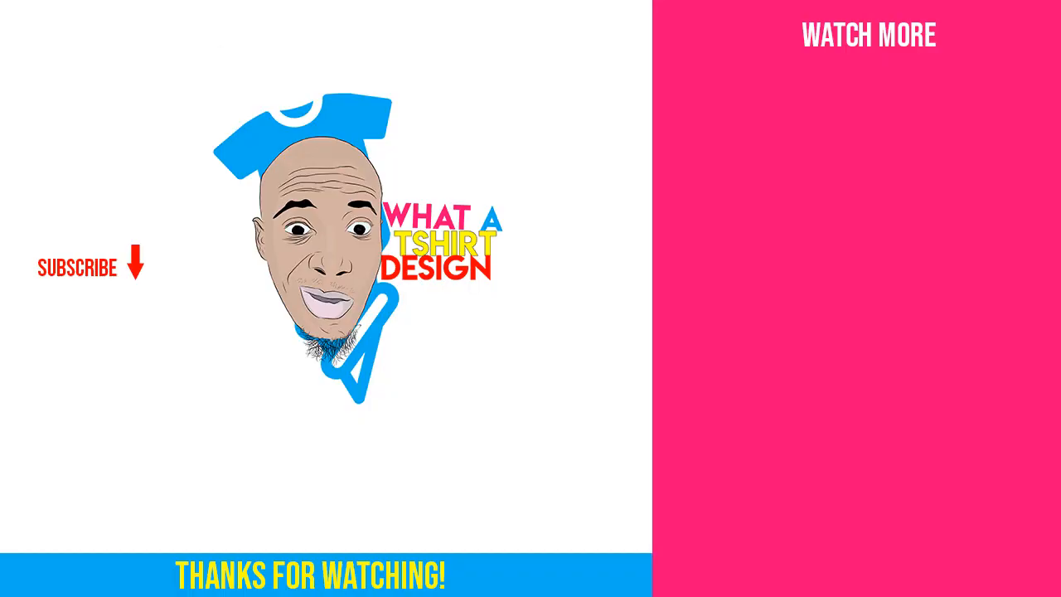